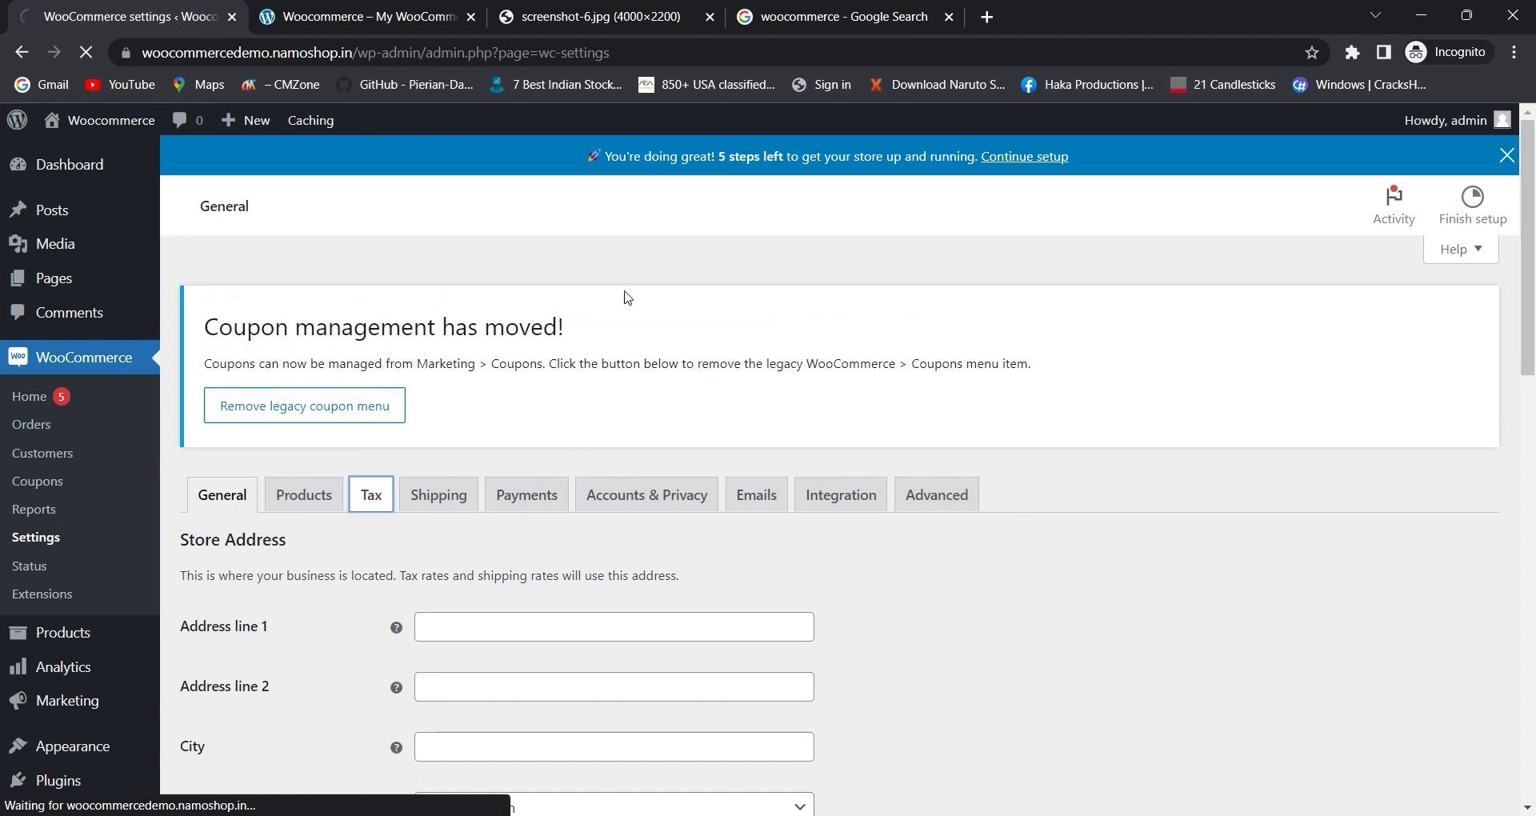
- Examine the tax options section of the store's tax settings
scroll(448, 336, down, 1)
scroll(422, 347, down, 1)
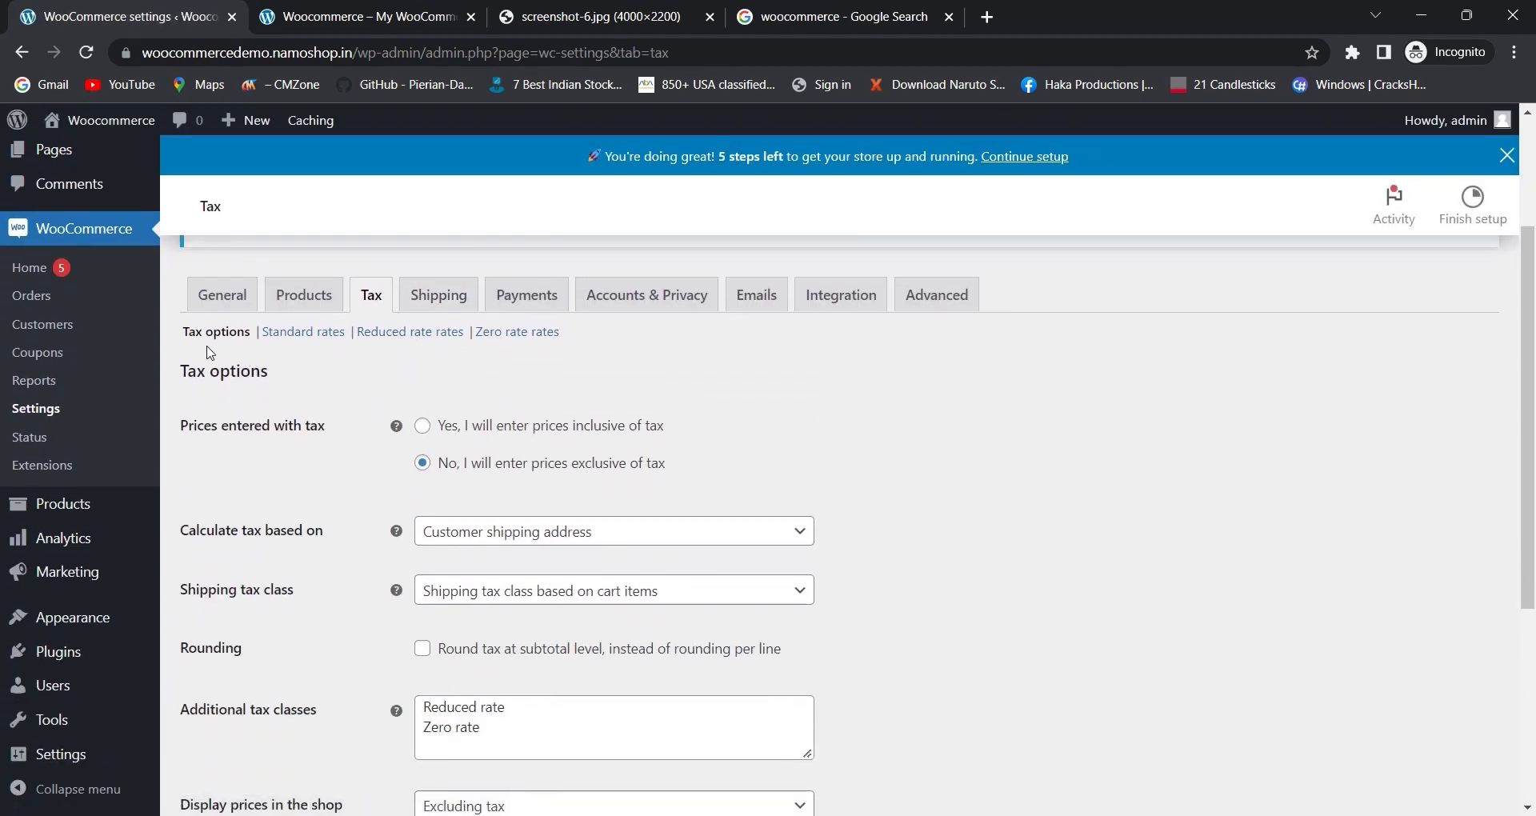
drag(186, 334, 336, 357)
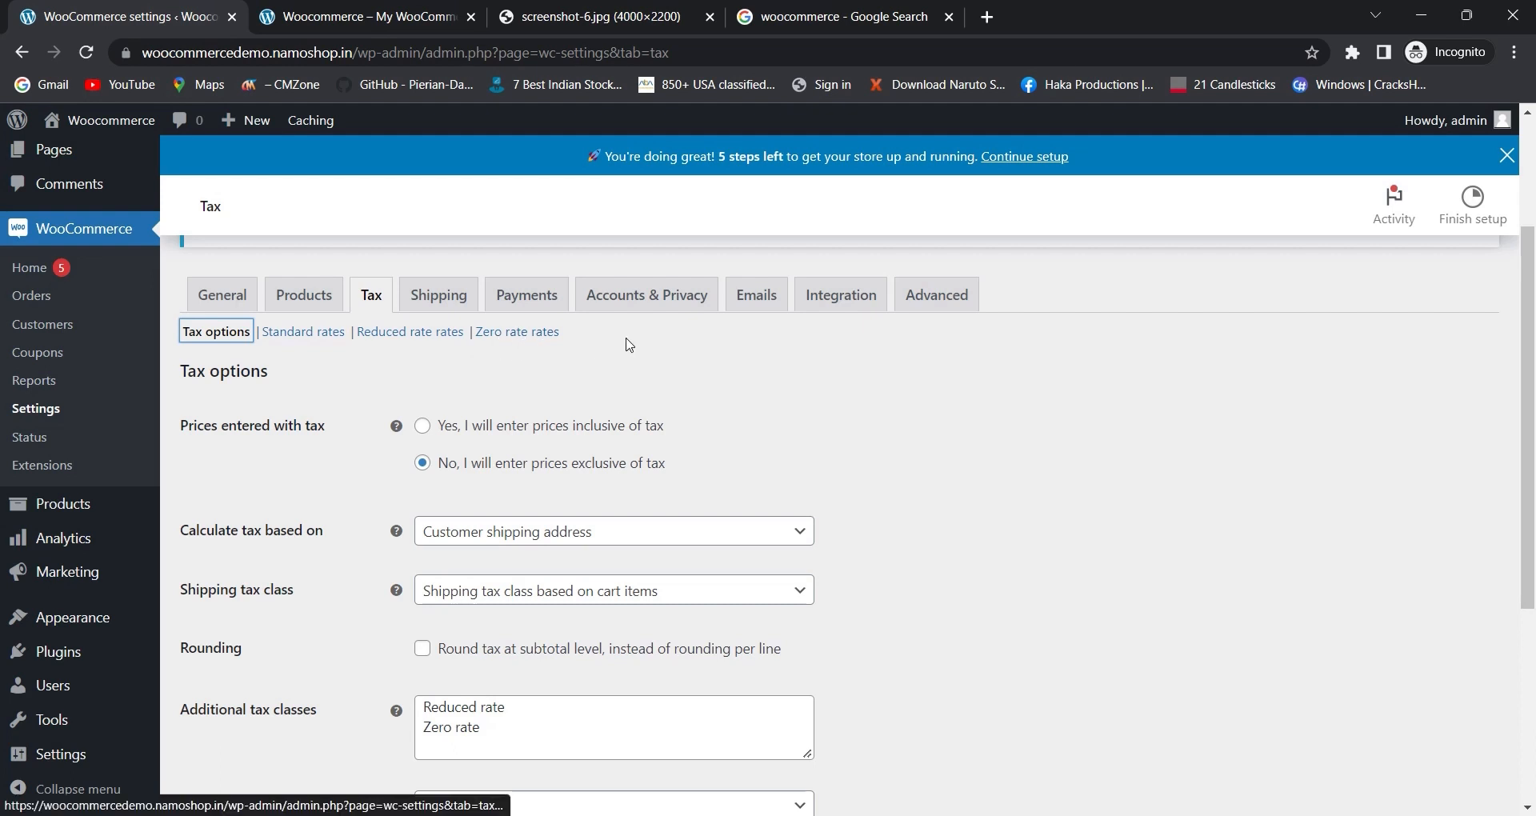
scroll(546, 357, down, 3)
scroll(364, 332, up, 3)
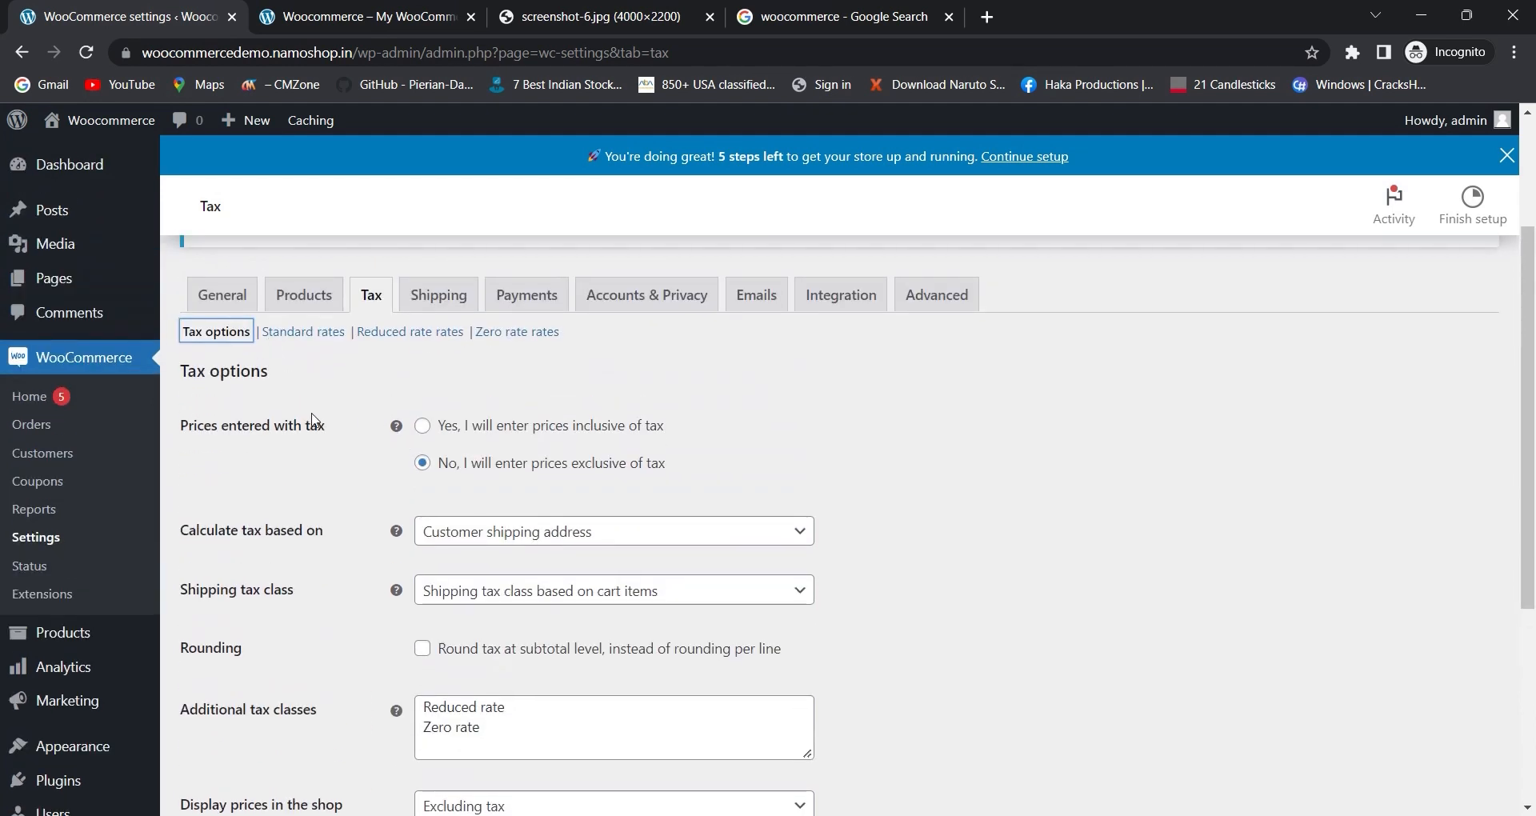
triple_click(212, 372)
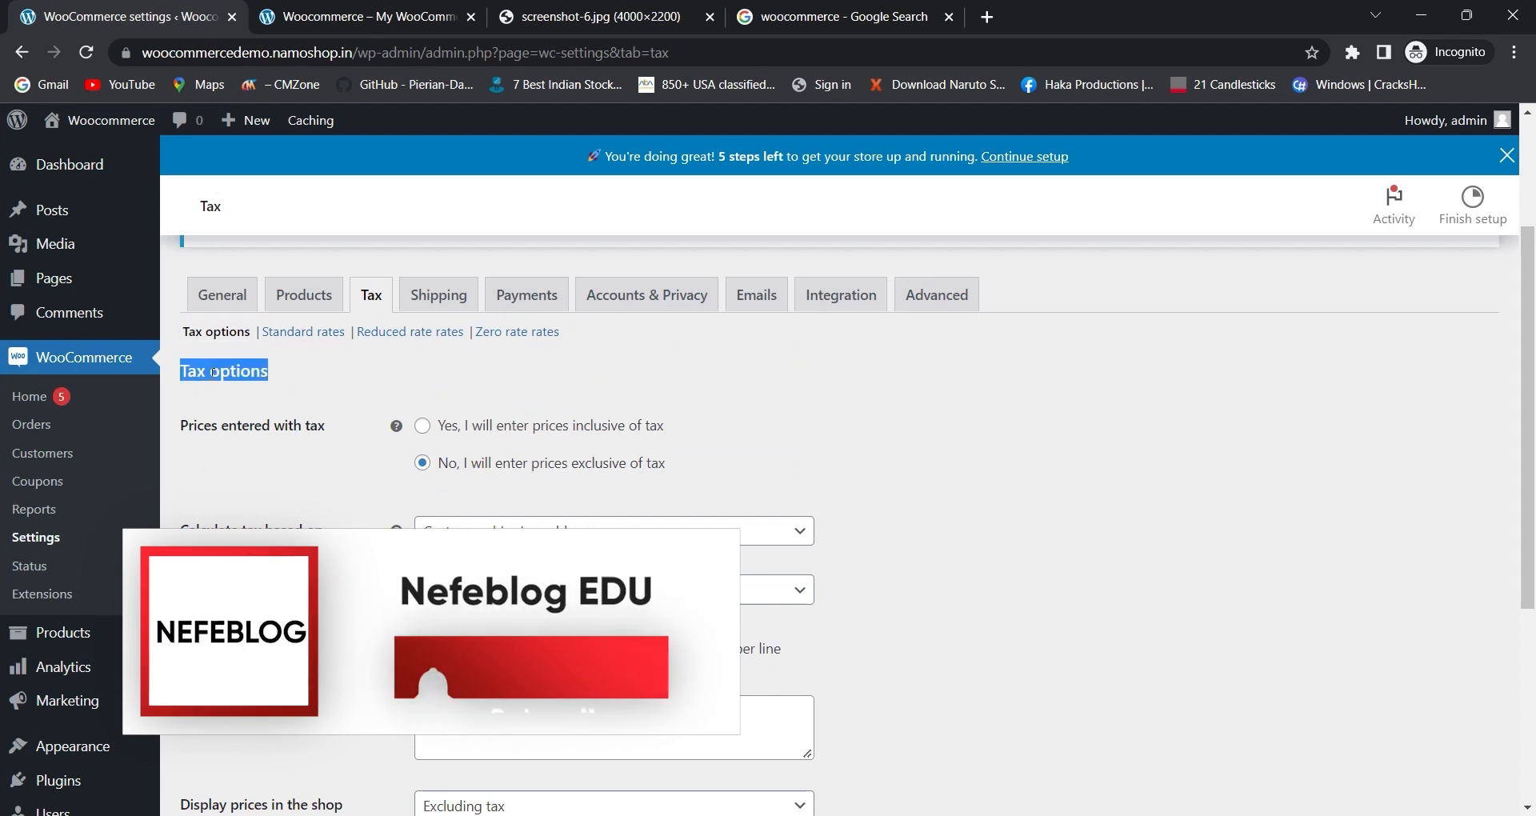
triple_click(243, 428)
double_click(268, 441)
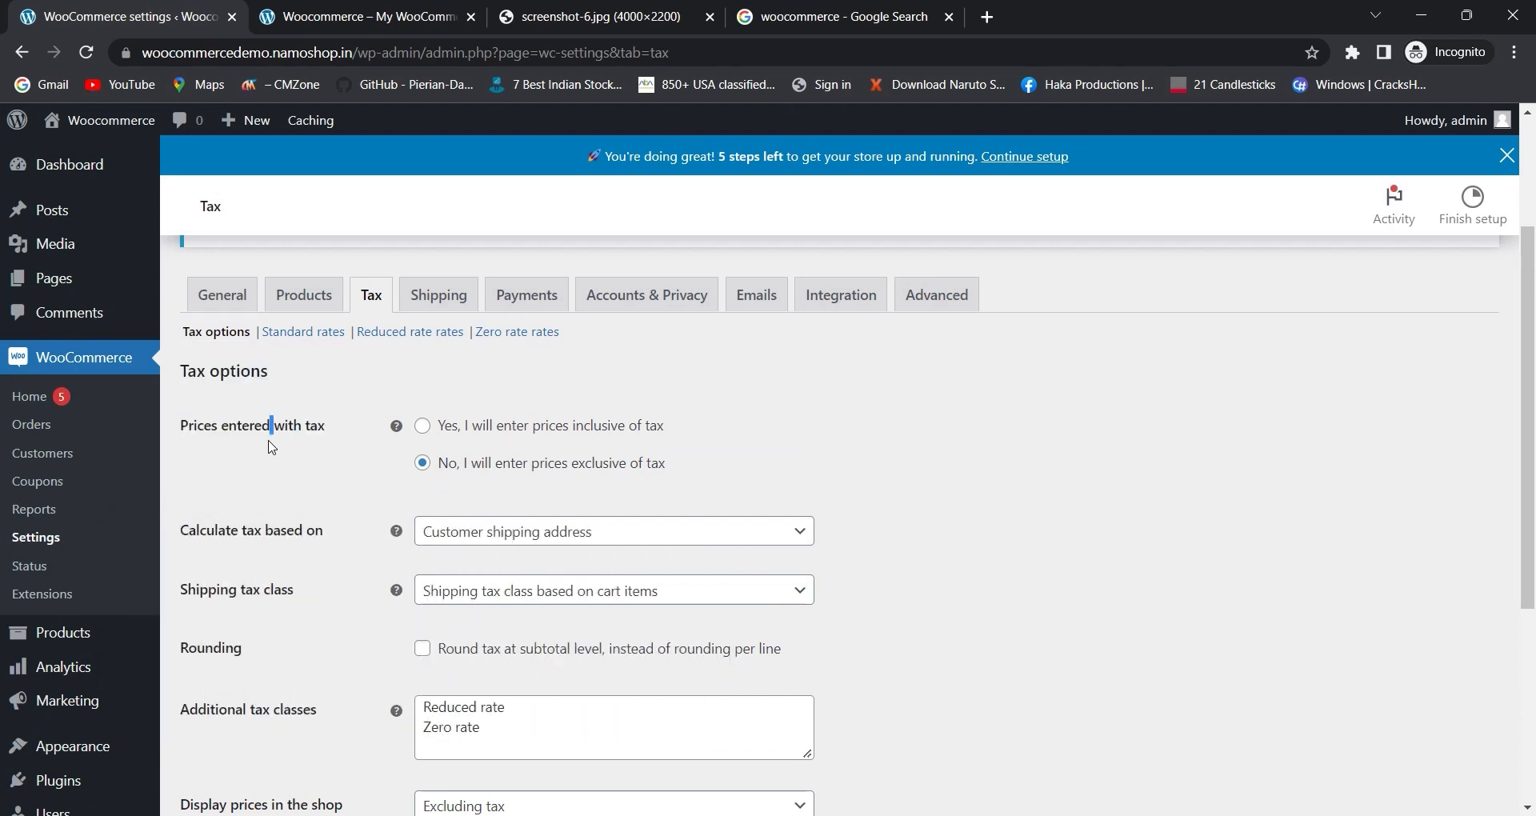
- Set prices entered with tax to inclusive of tax
click(266, 448)
scroll(360, 400, down, 3)
scroll(400, 412, up, 3)
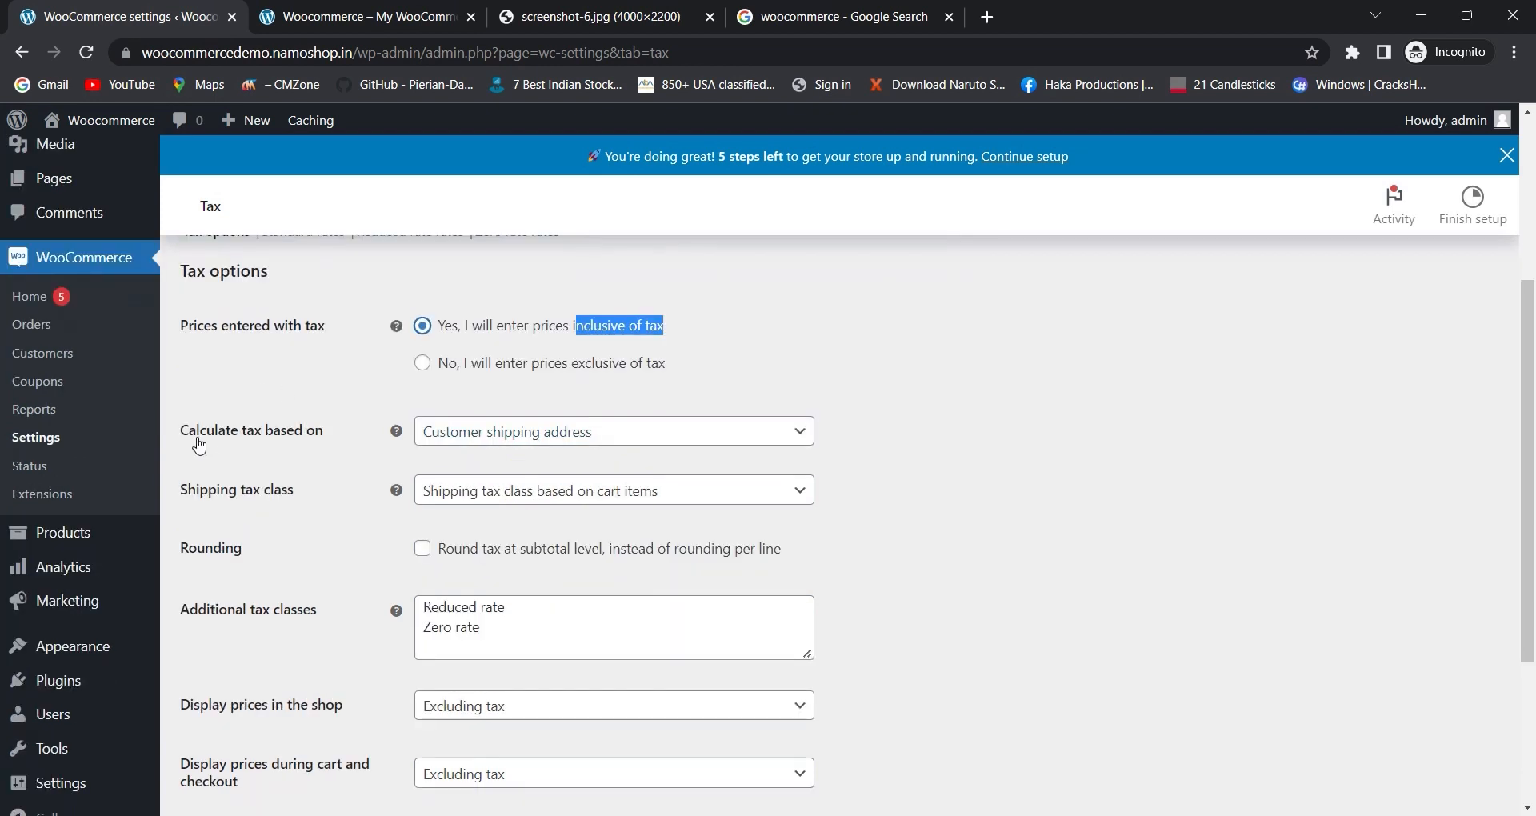
drag(196, 437, 313, 439)
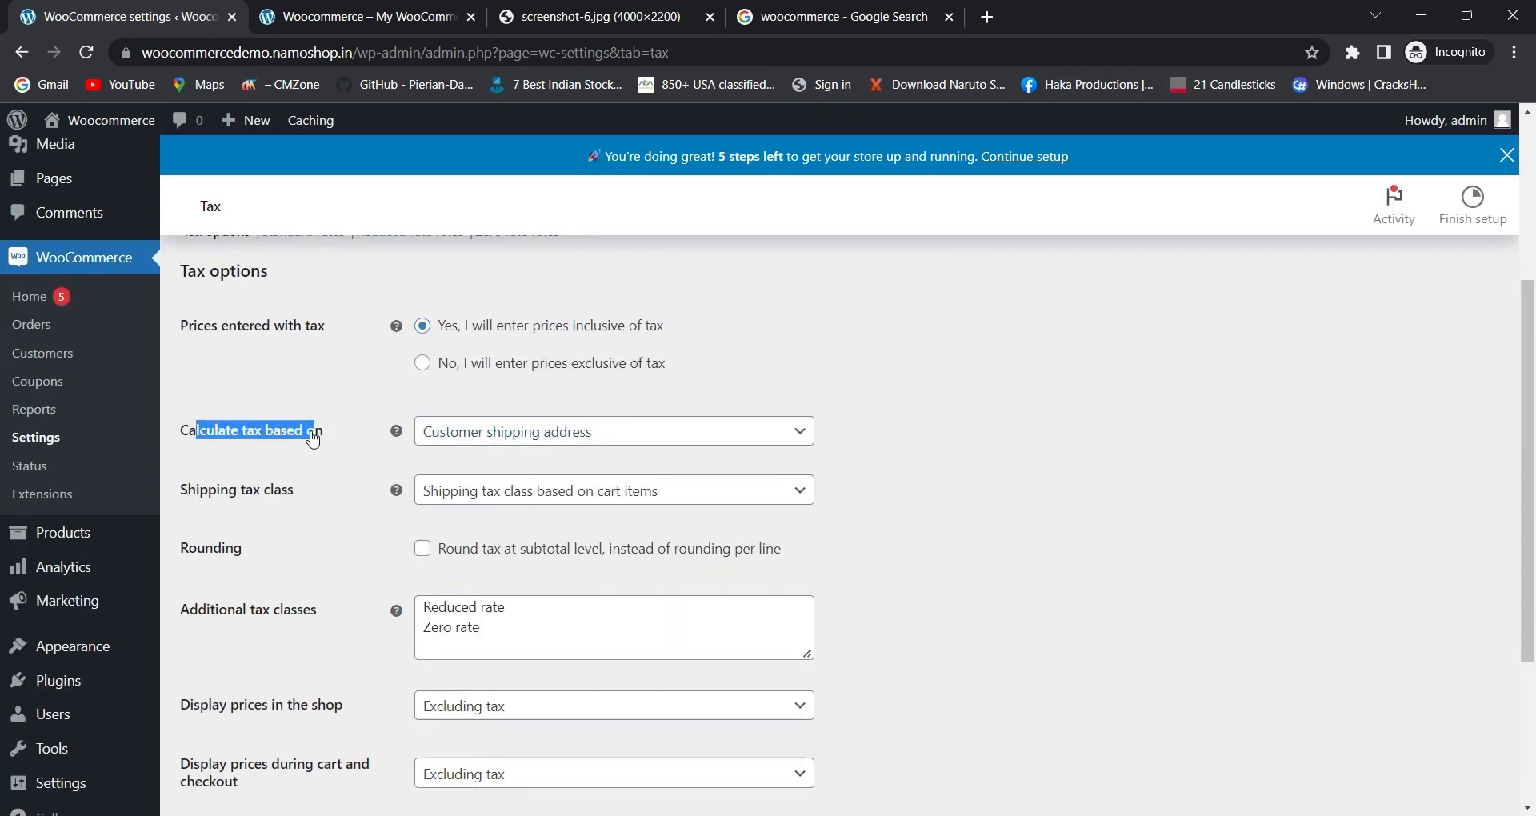
- Review the choices for calculating tax, keeping Customer shipping address selected
click(542, 440)
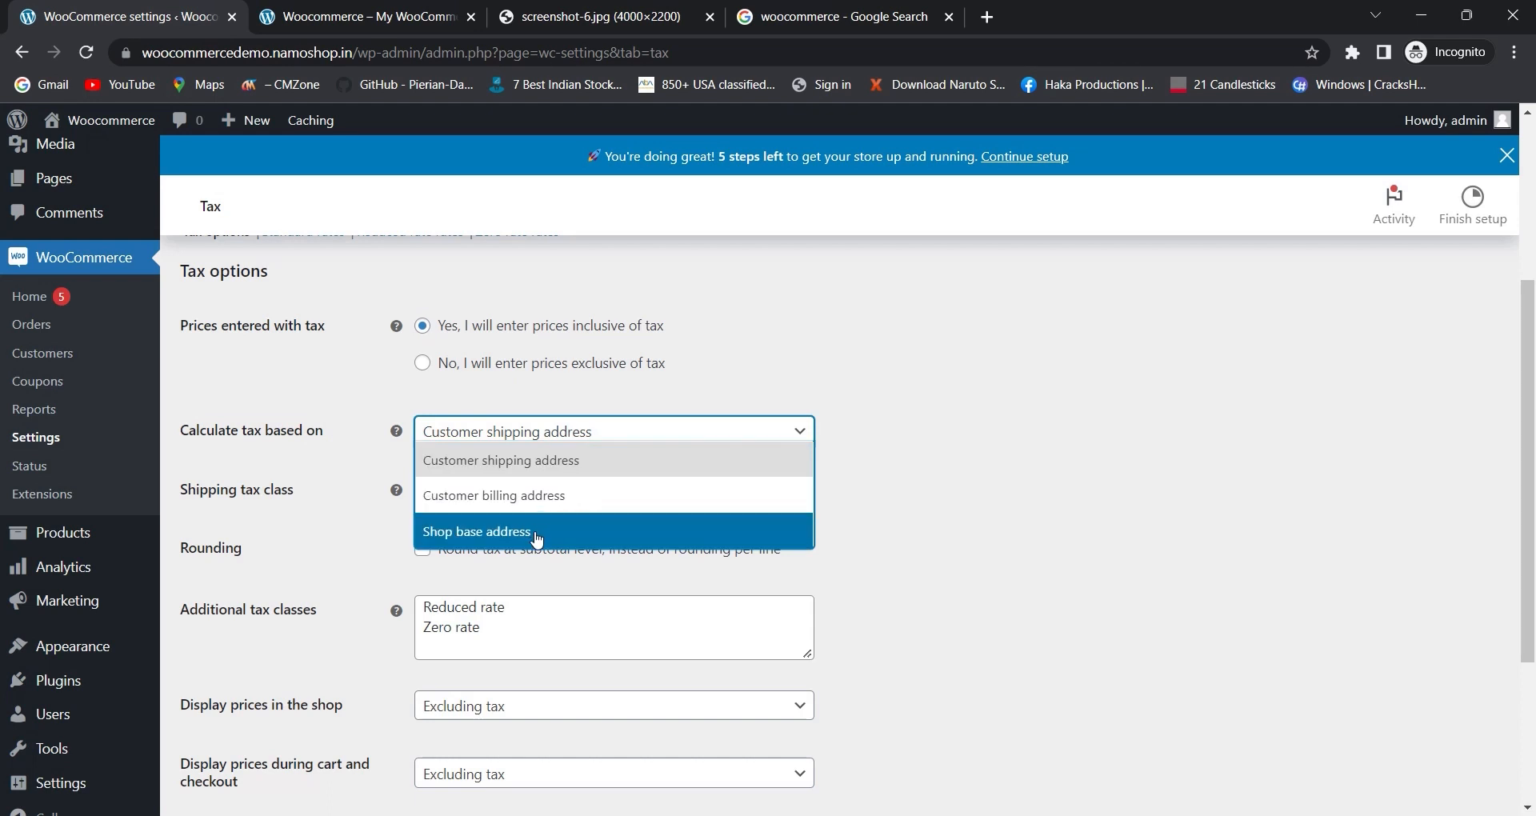
click(954, 487)
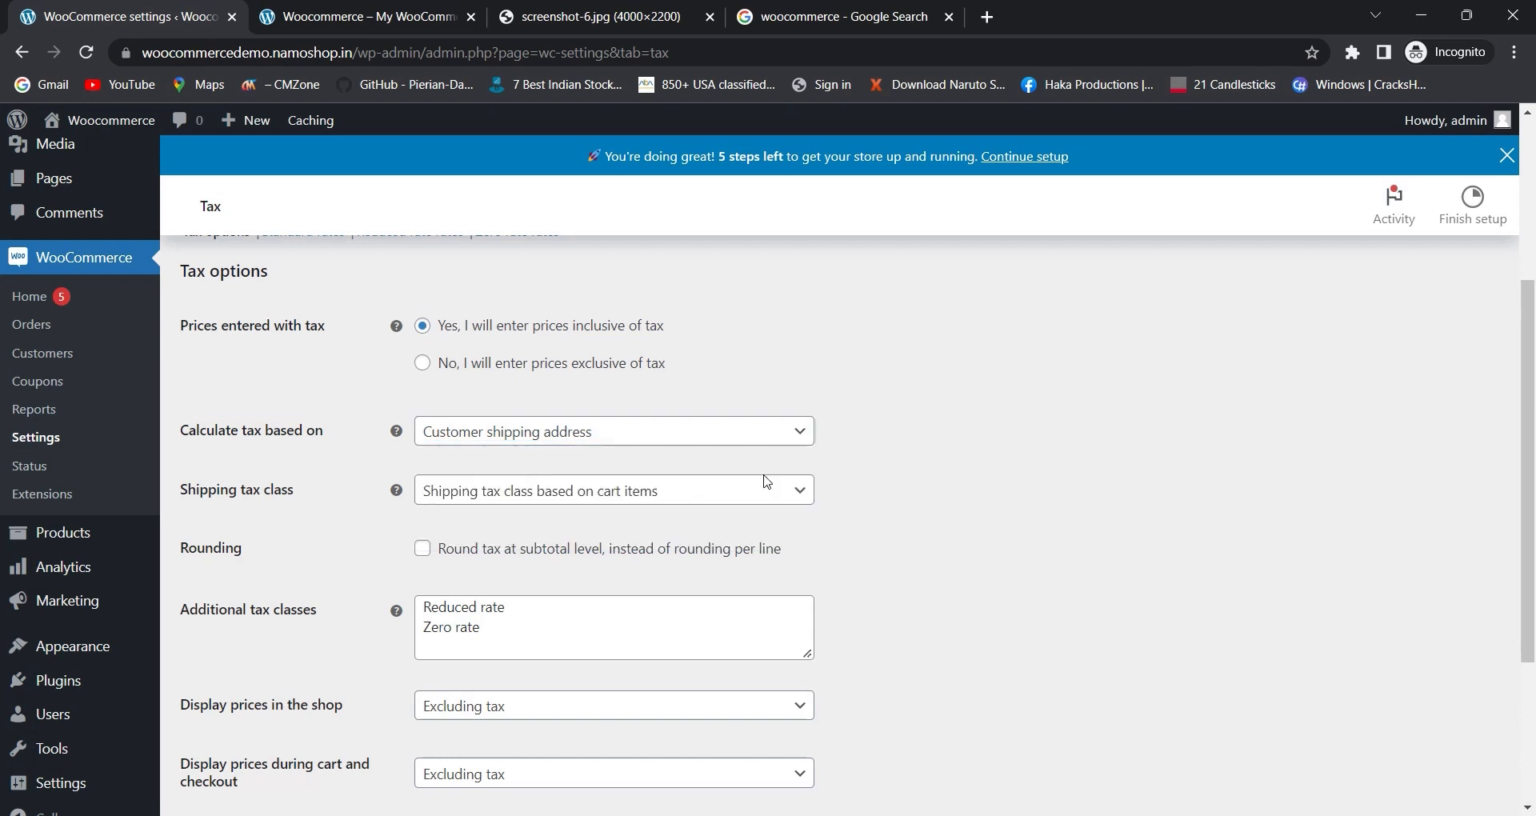
click(562, 432)
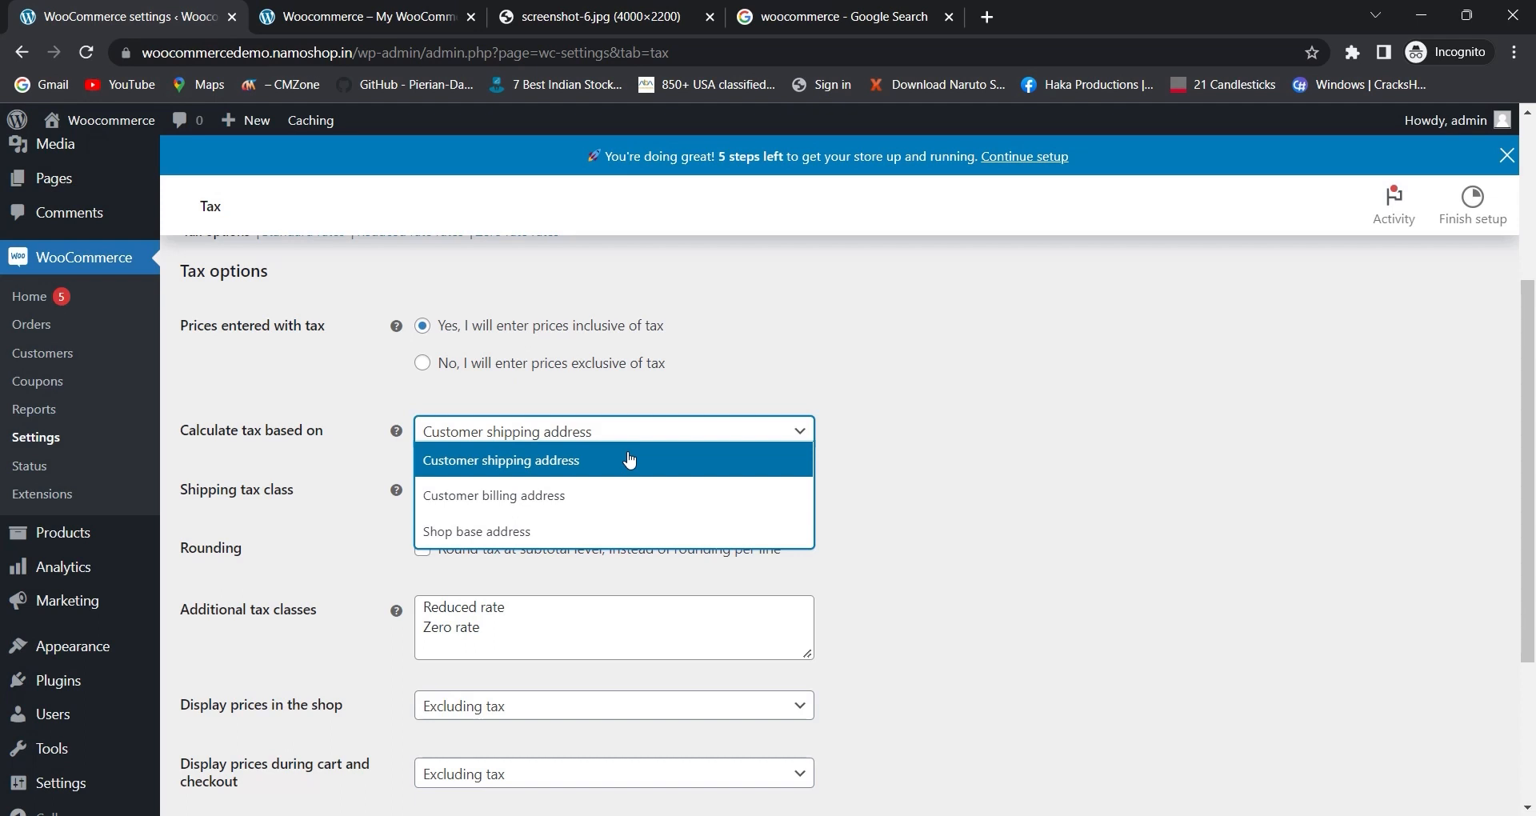
click(675, 471)
- Inspect the available shipping tax class options
scroll(587, 400, down, 3)
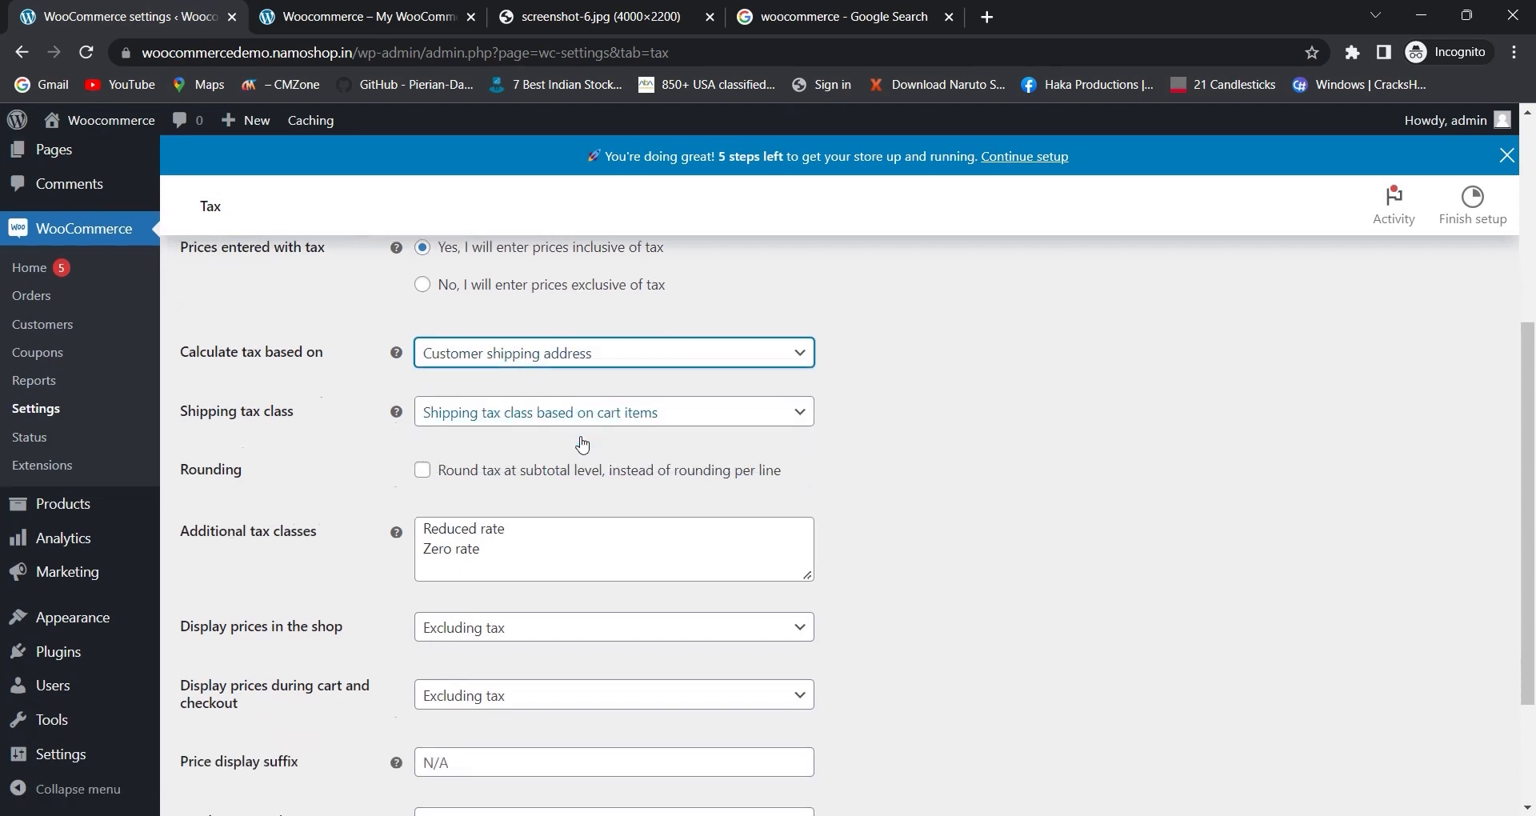
scroll(559, 425, up, 1)
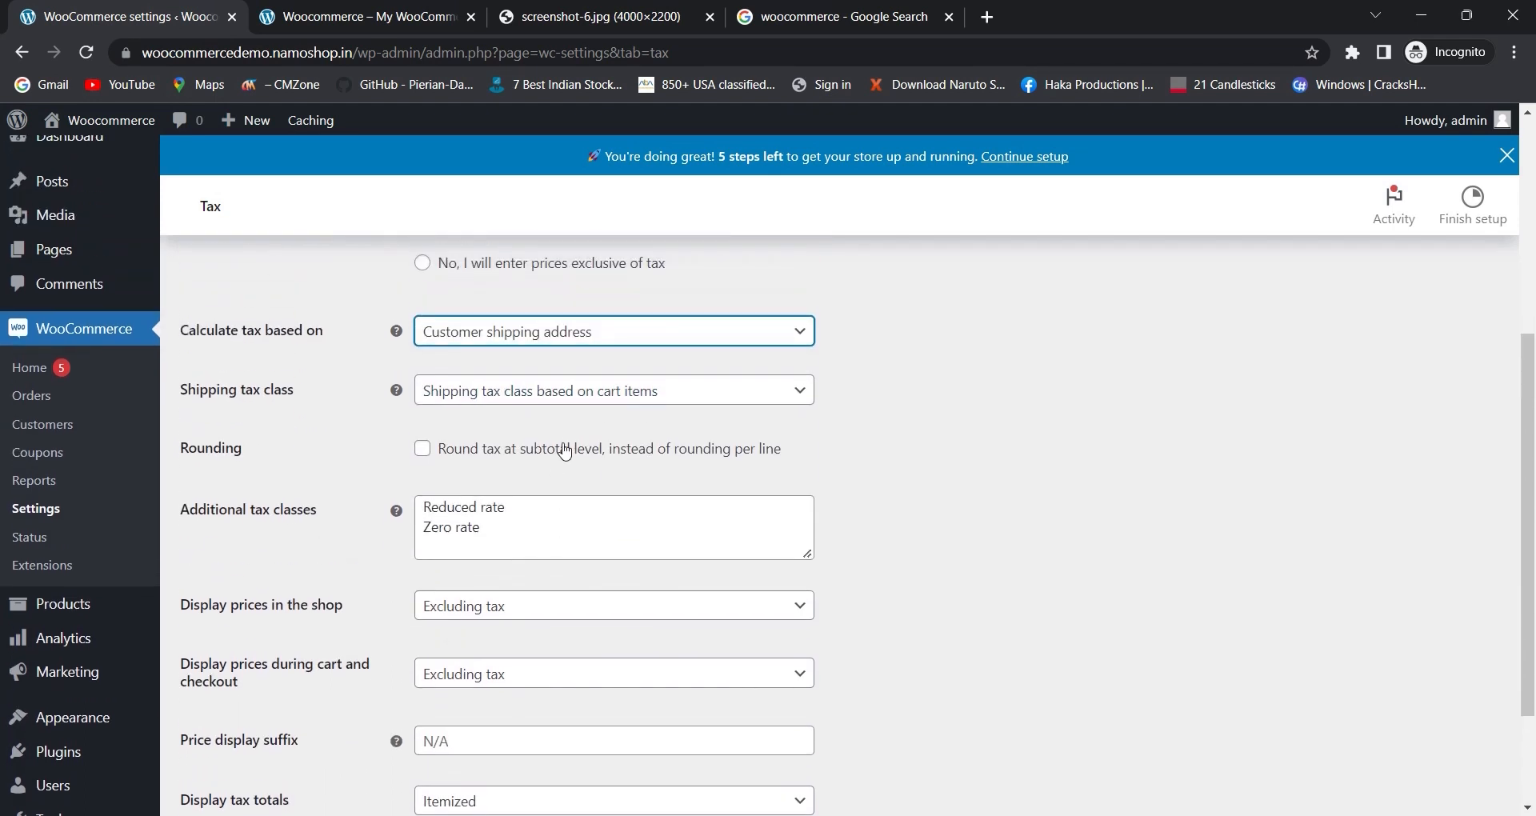
click(224, 392)
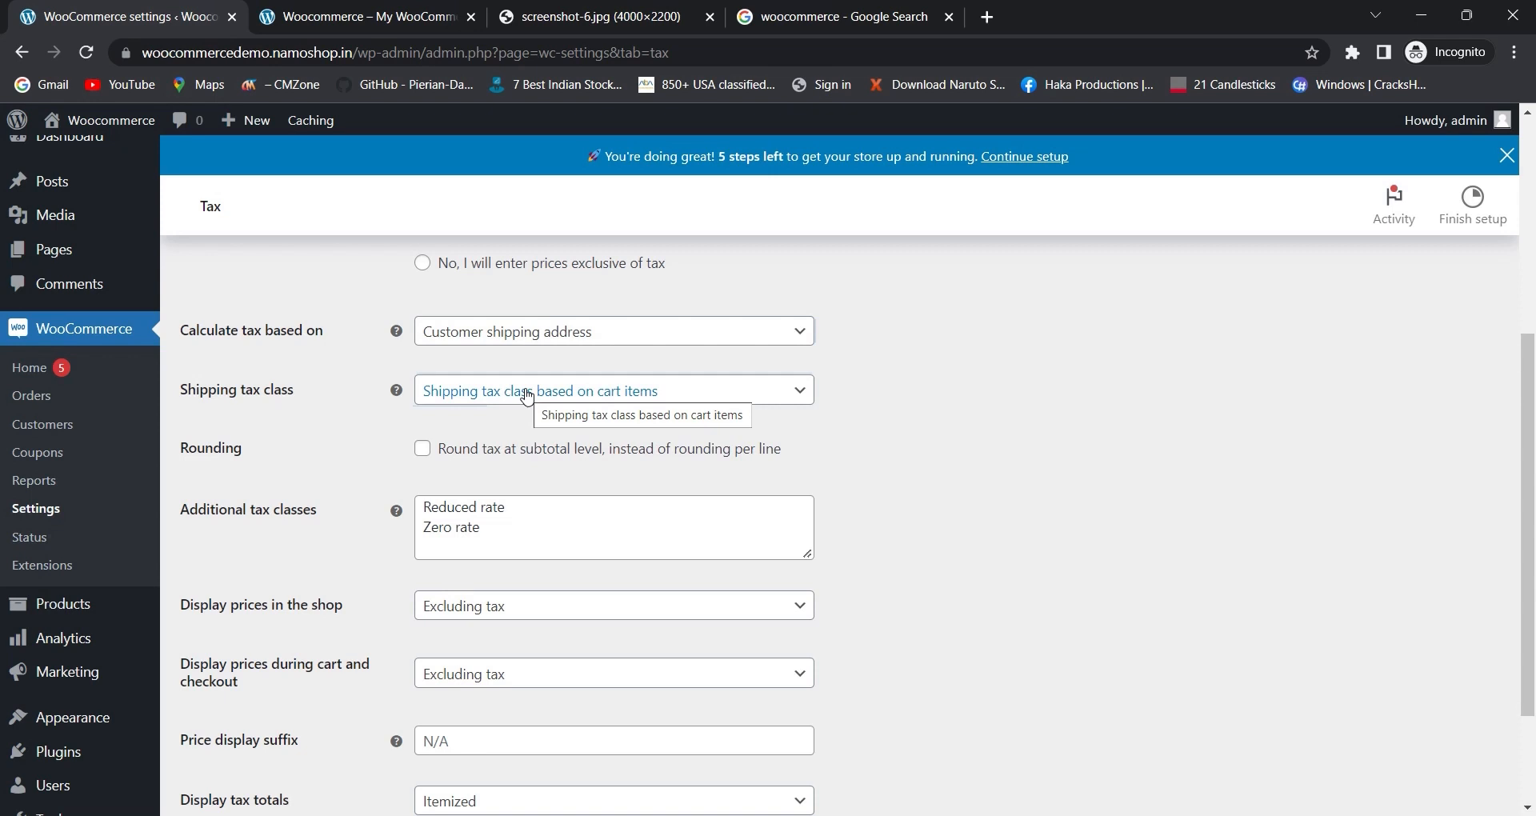
scroll(527, 396, up, 1)
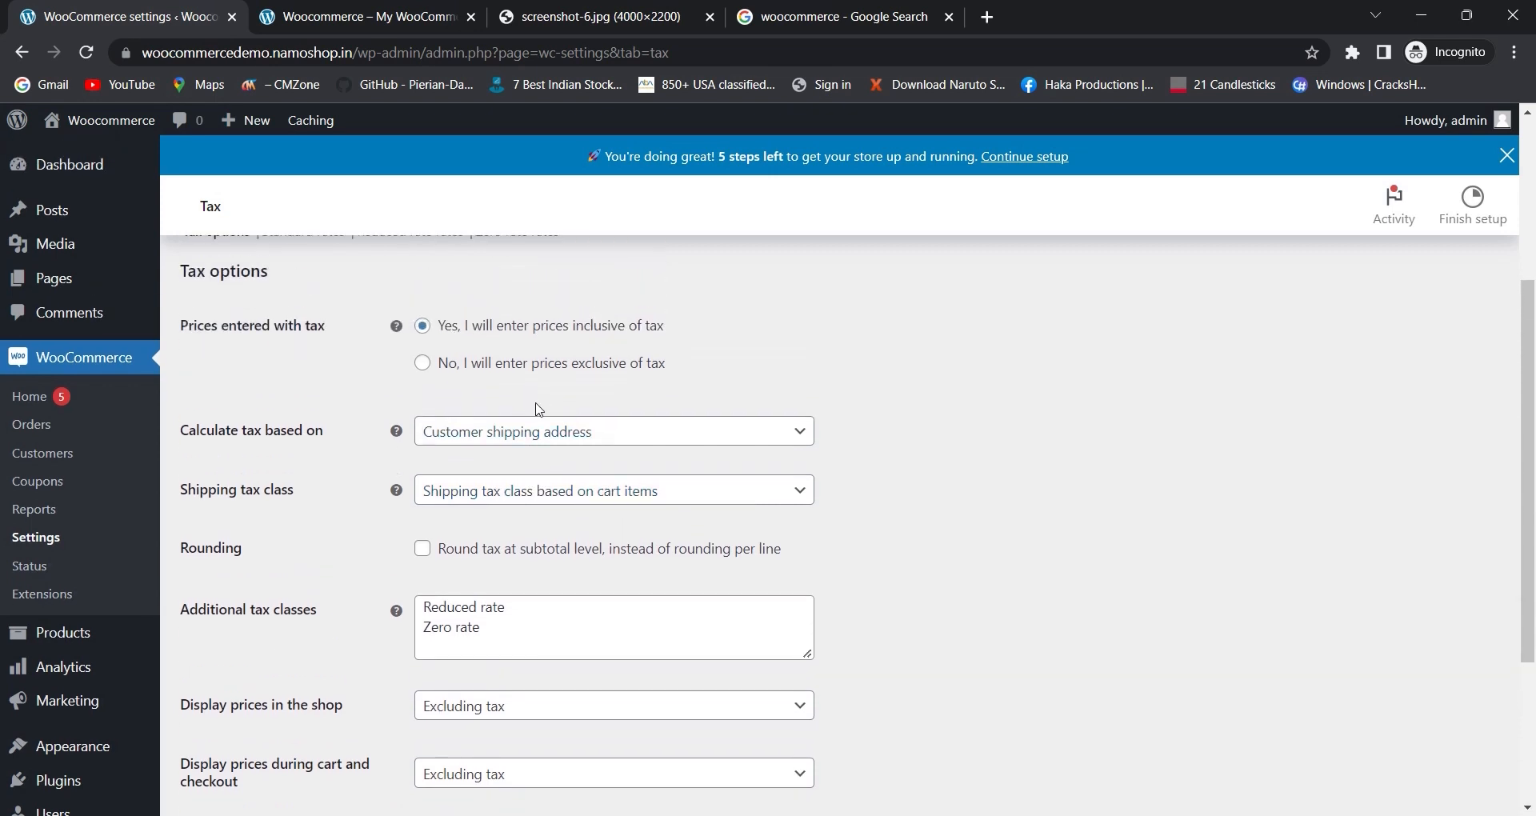
click(530, 486)
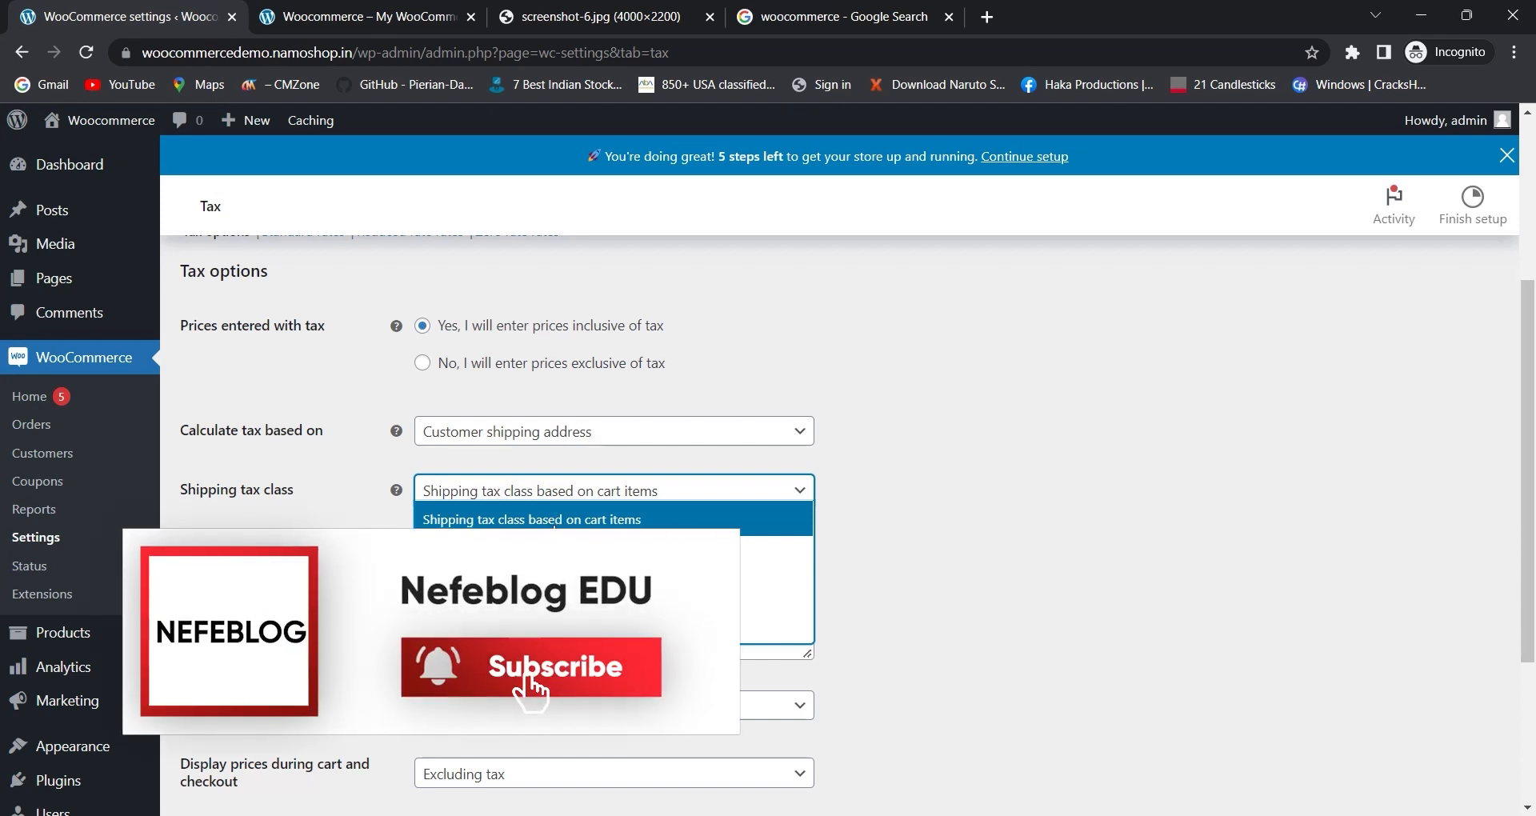
click(368, 519)
- Toggle the round tax at subtotal level option on and off again
scroll(370, 507, down, 3)
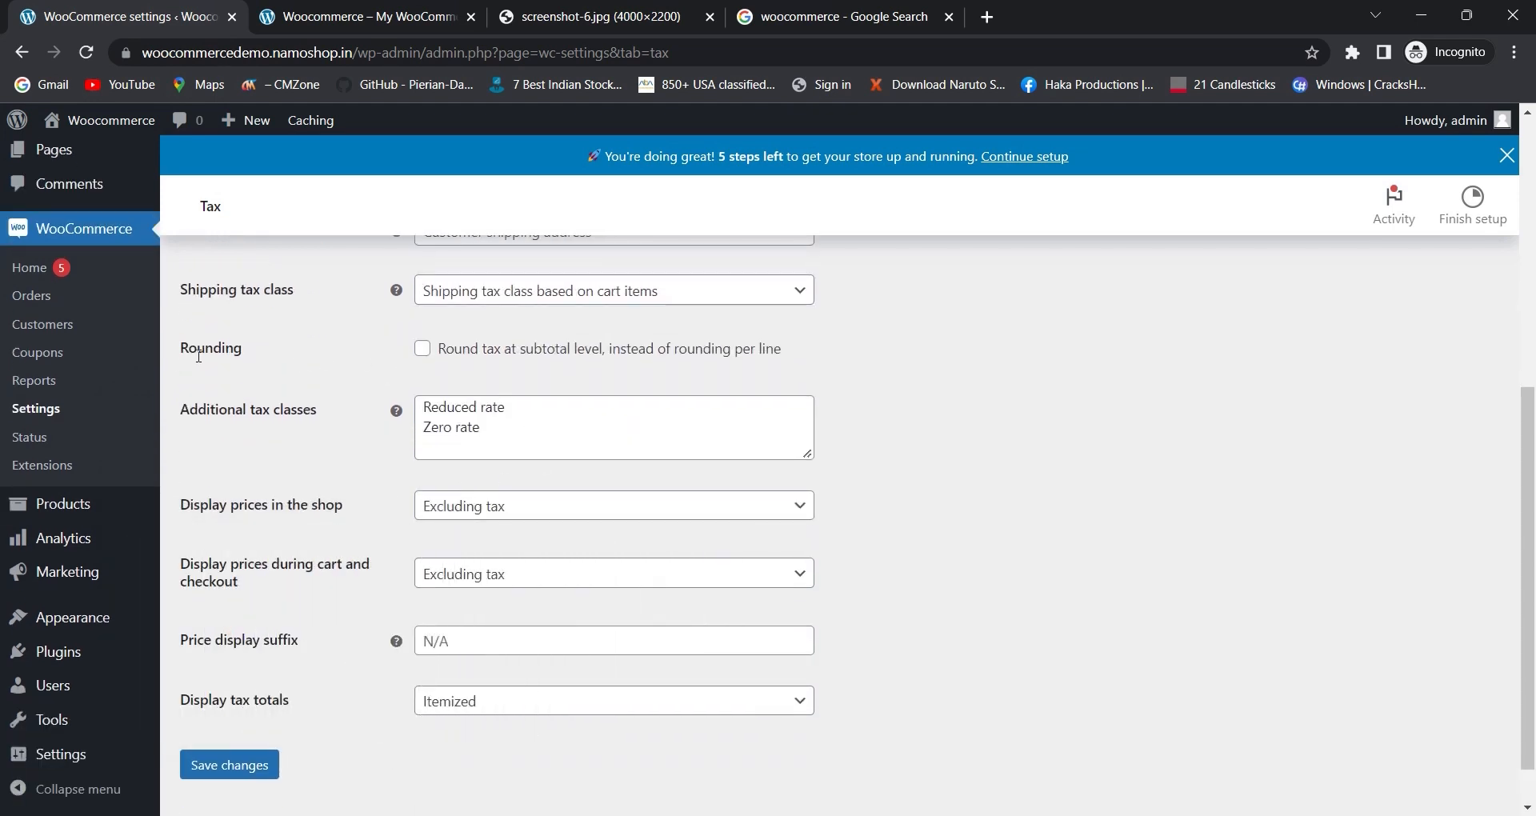
drag(437, 362, 754, 363)
click(614, 360)
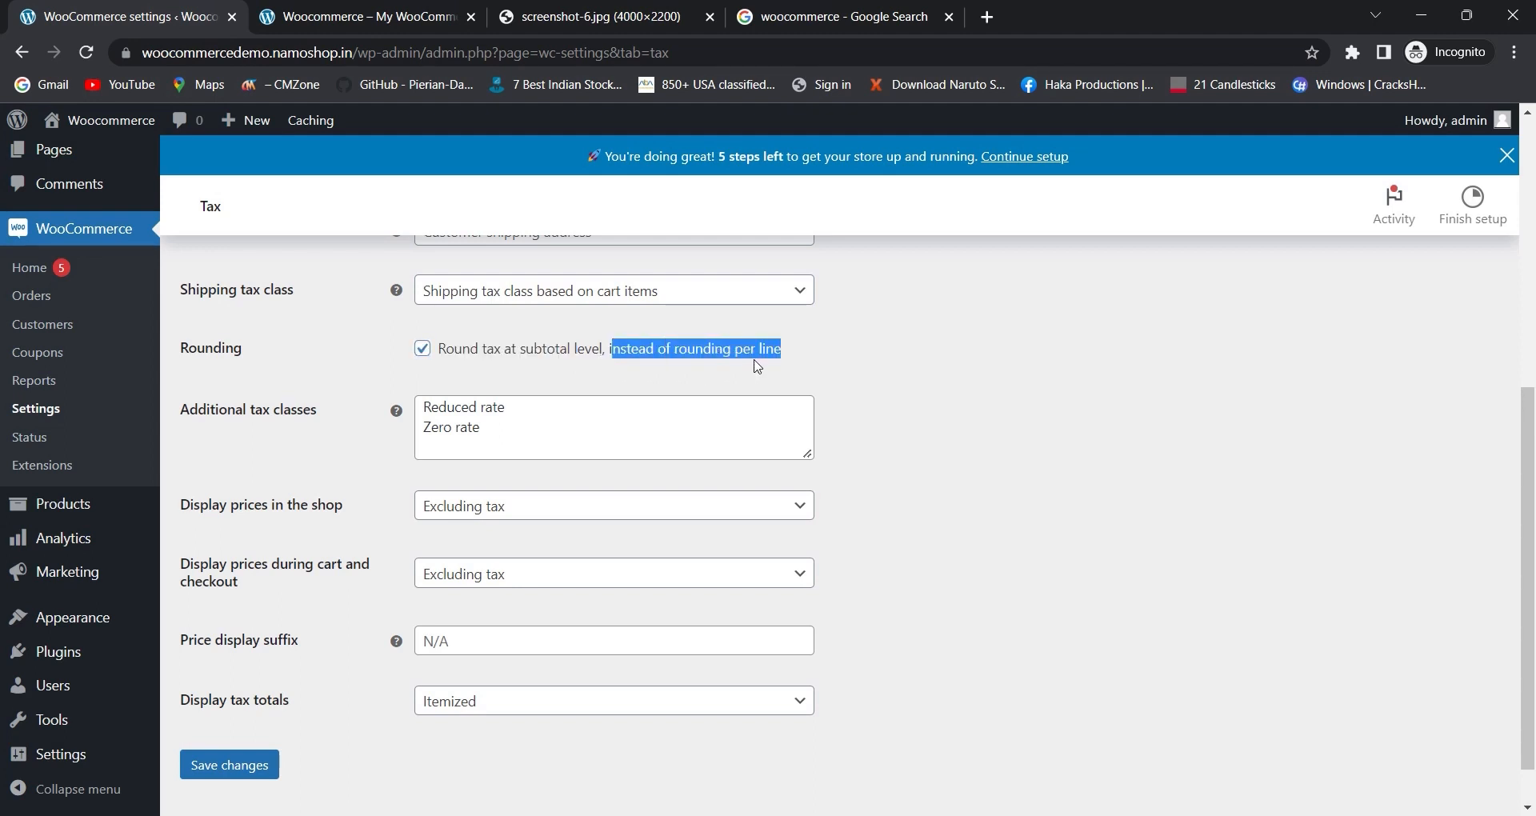
click(422, 349)
- Examine the rounding option and the additional tax classes entries
drag(479, 358, 542, 361)
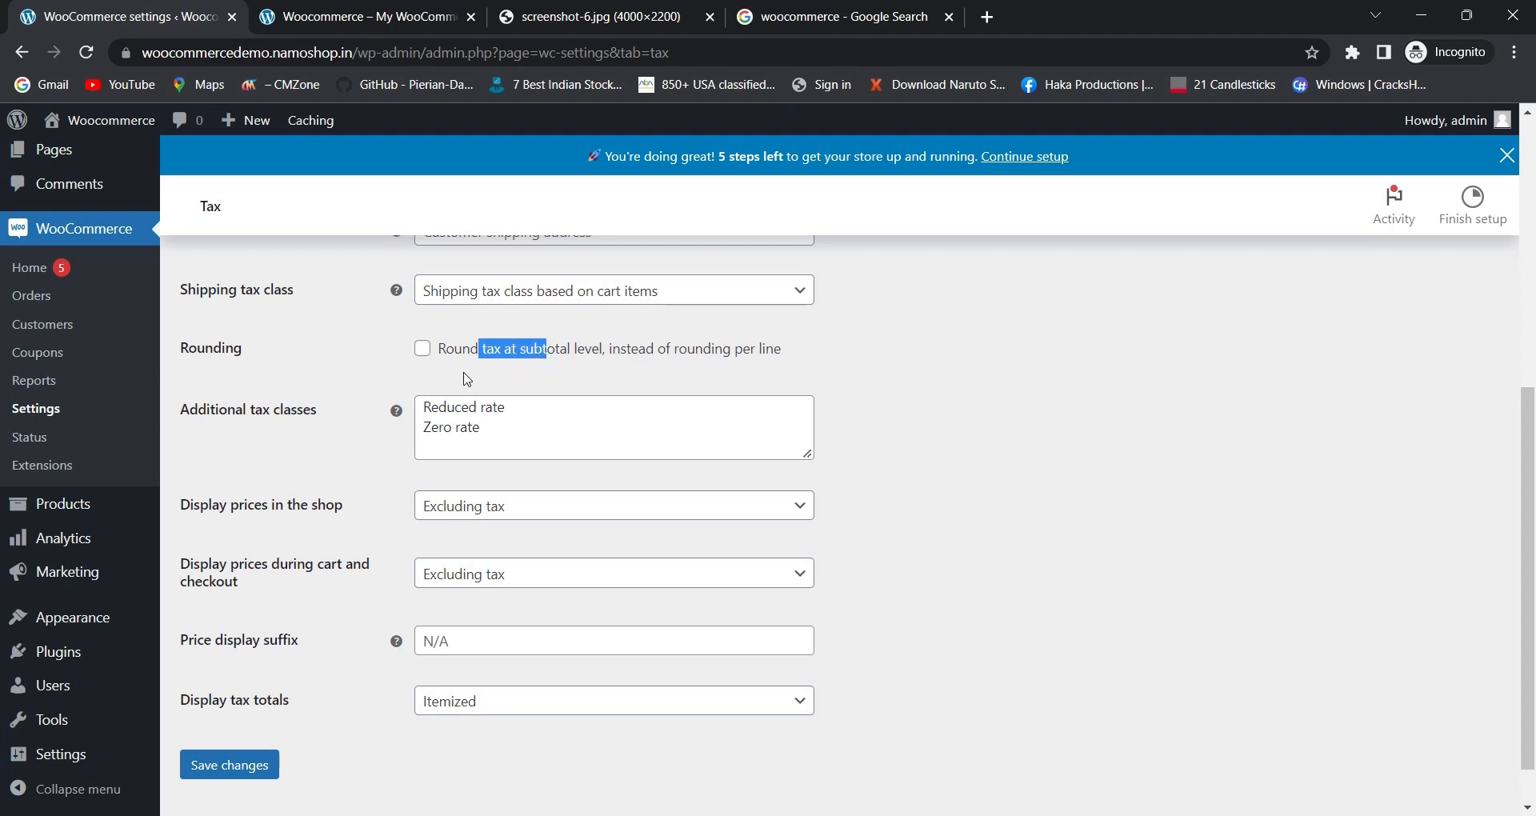
scroll(480, 375, down, 1)
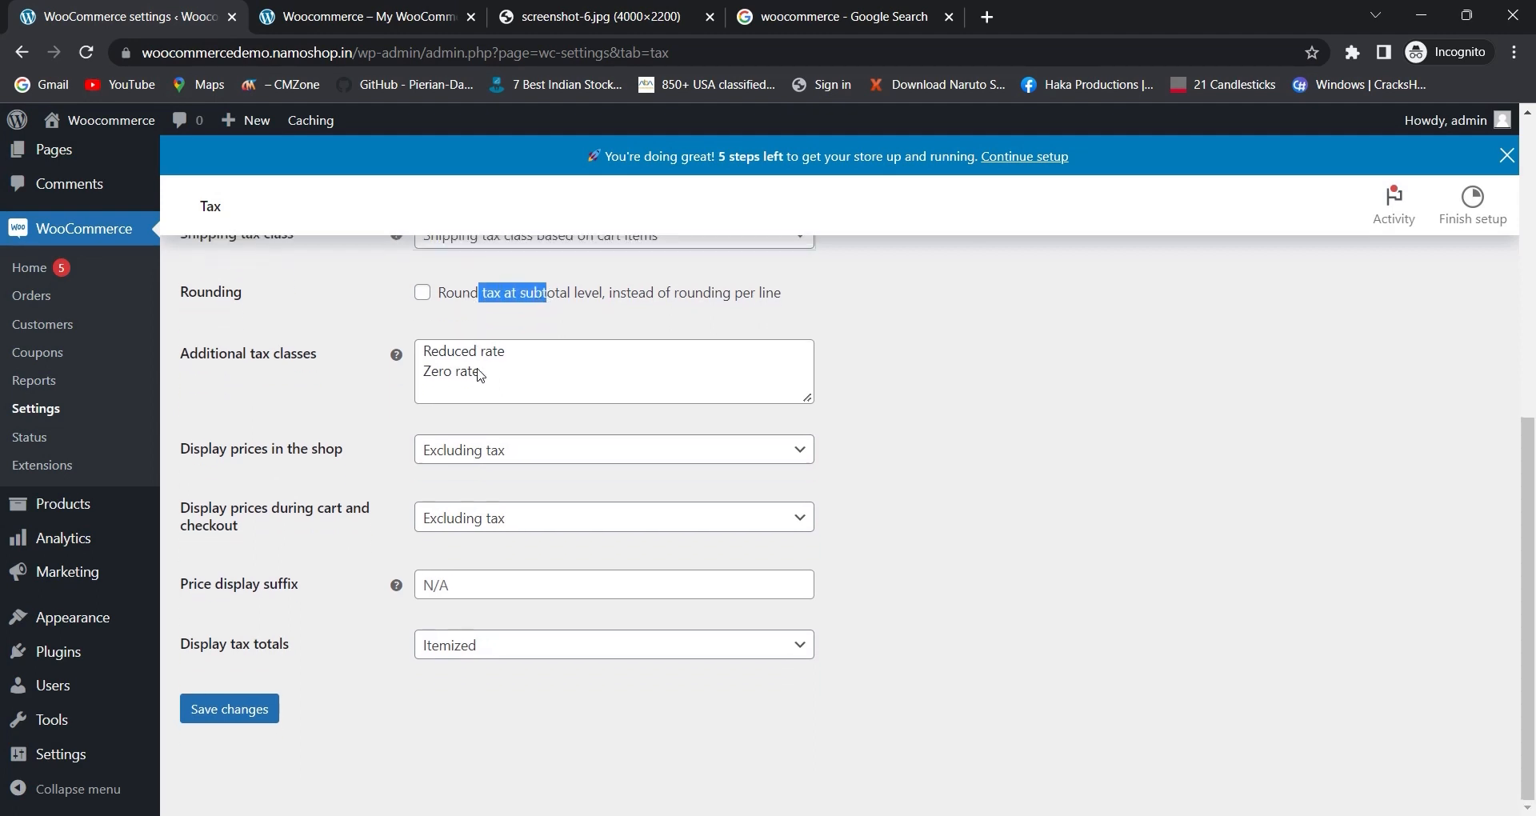
drag(255, 354, 313, 361)
drag(483, 377, 422, 346)
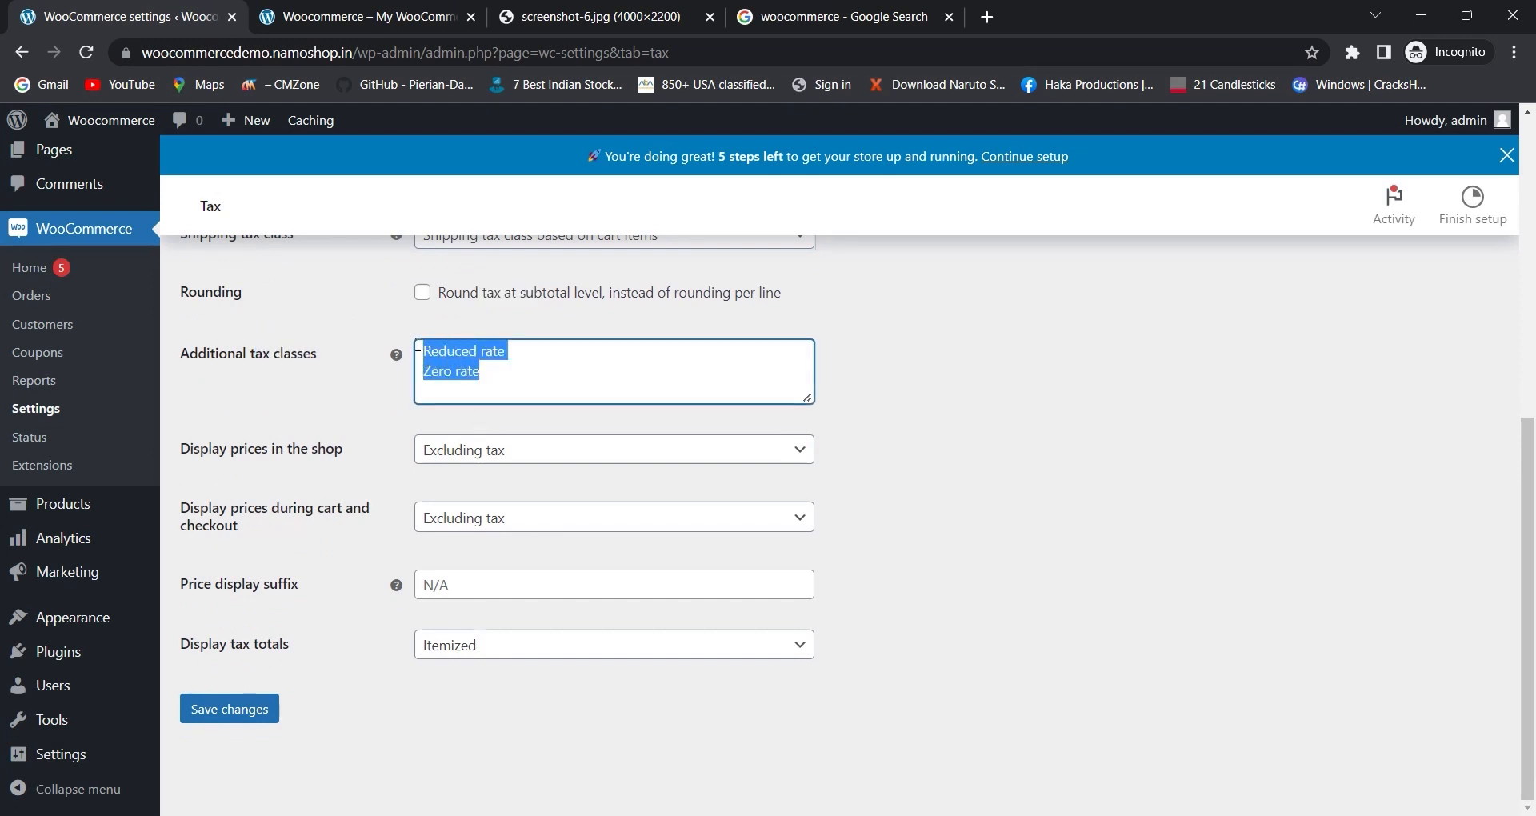
scroll(374, 361, up, 6)
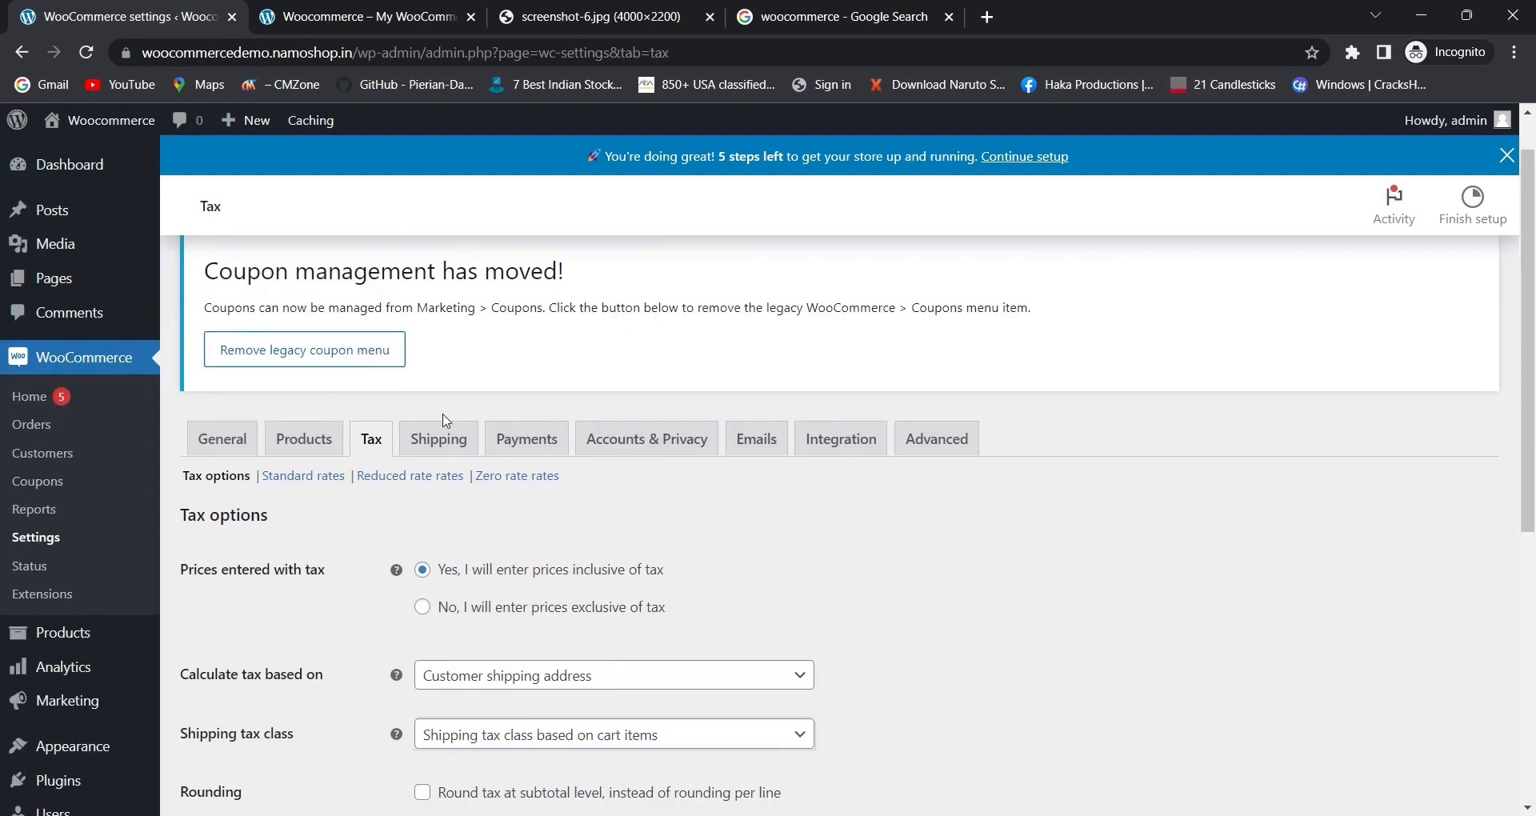
scroll(362, 426, down, 3)
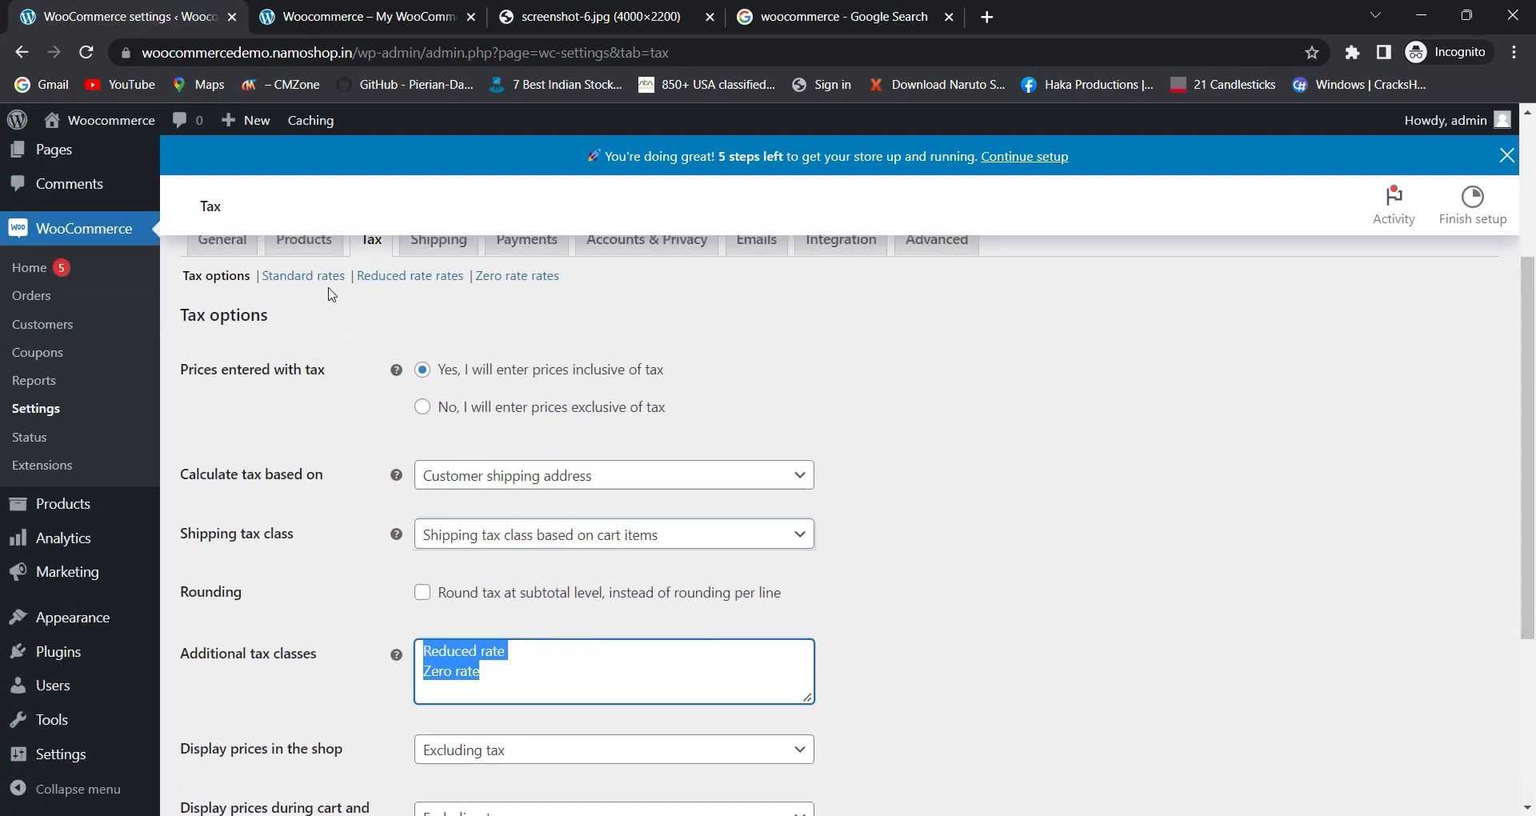
scroll(333, 332, down, 4)
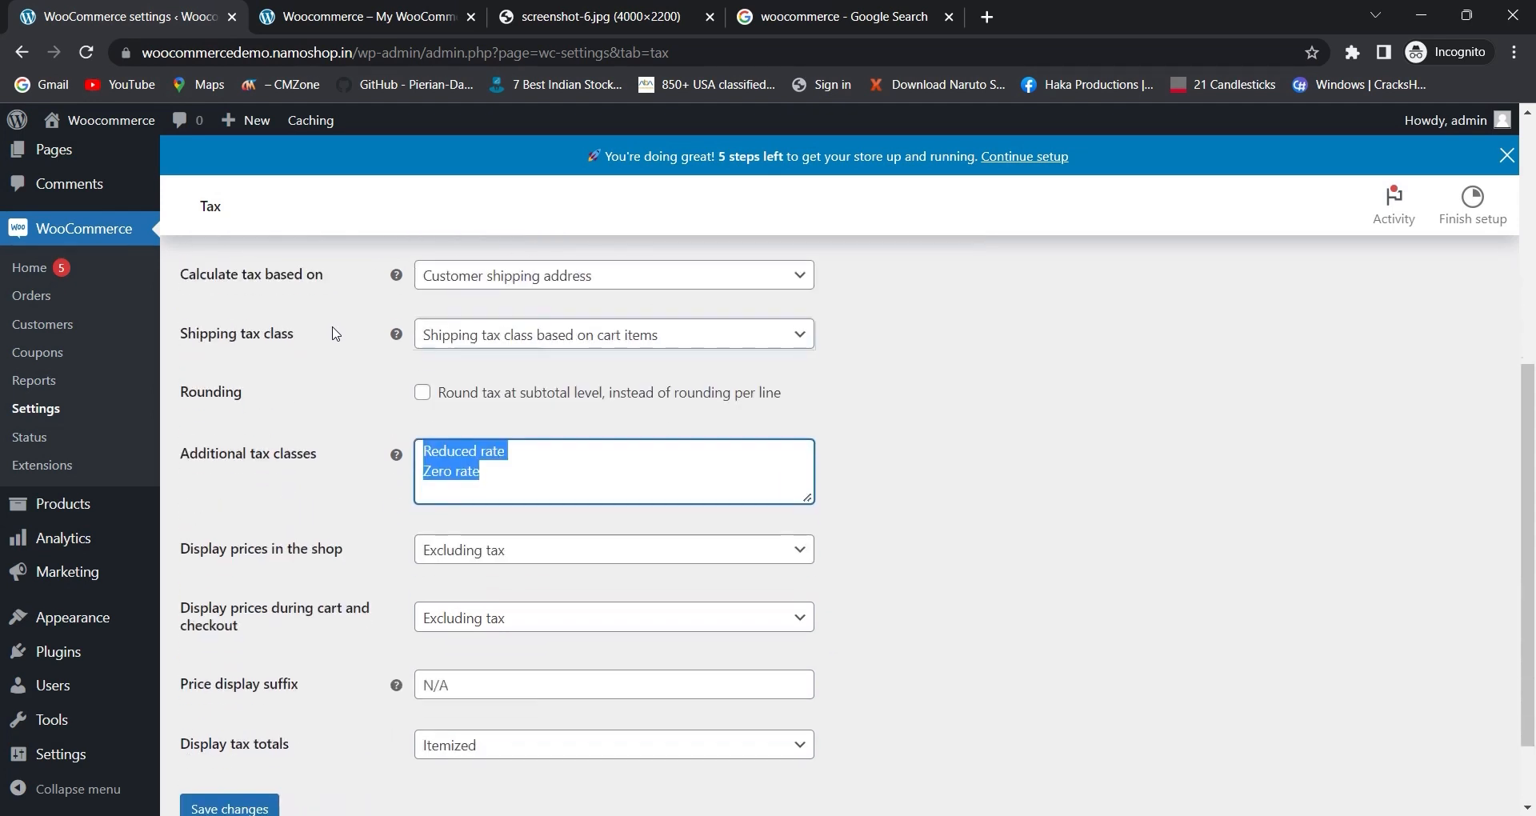
drag(502, 378, 412, 343)
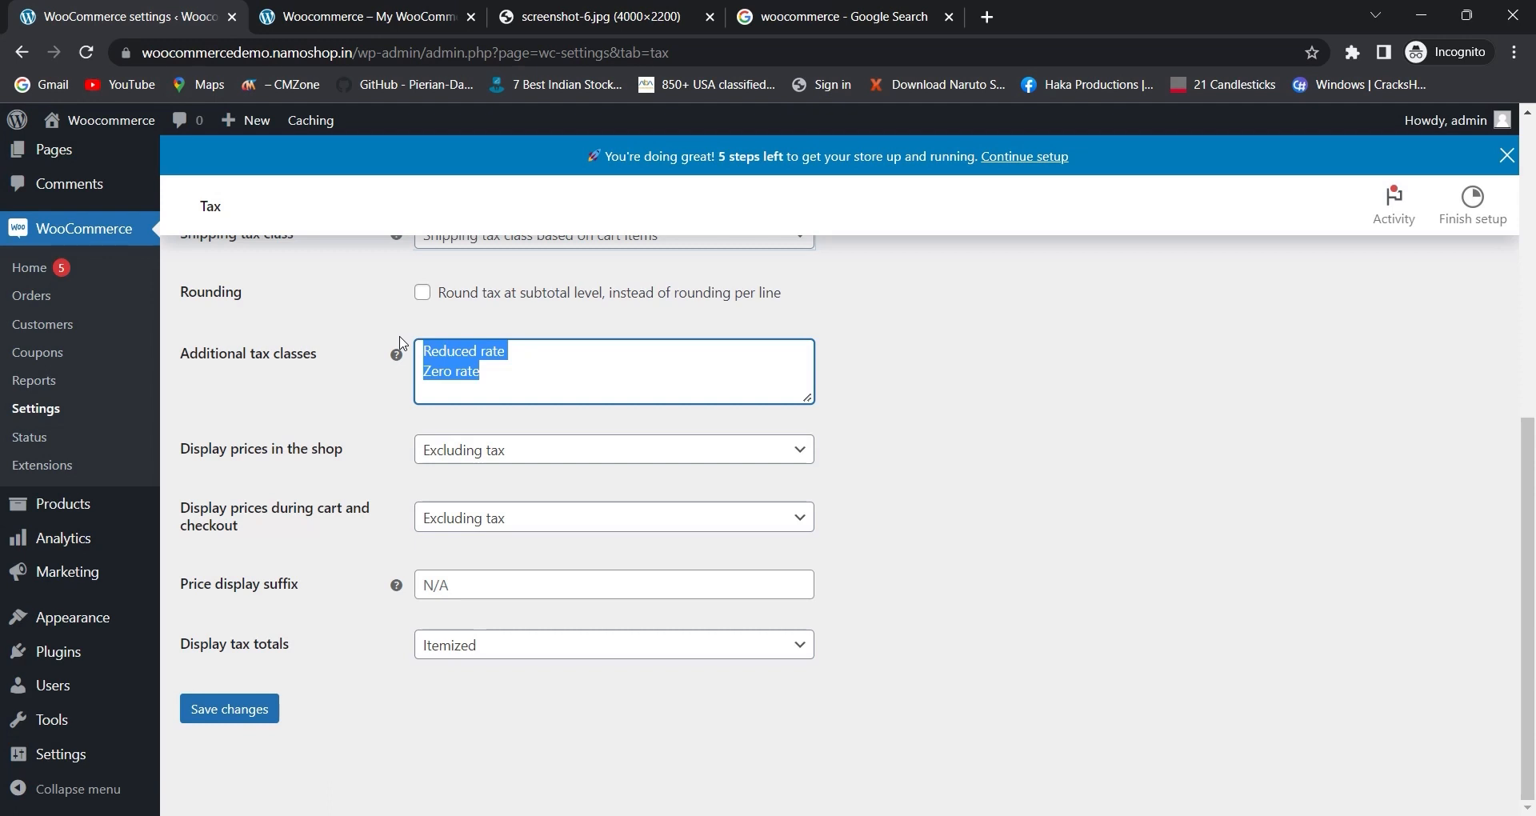
click(464, 376)
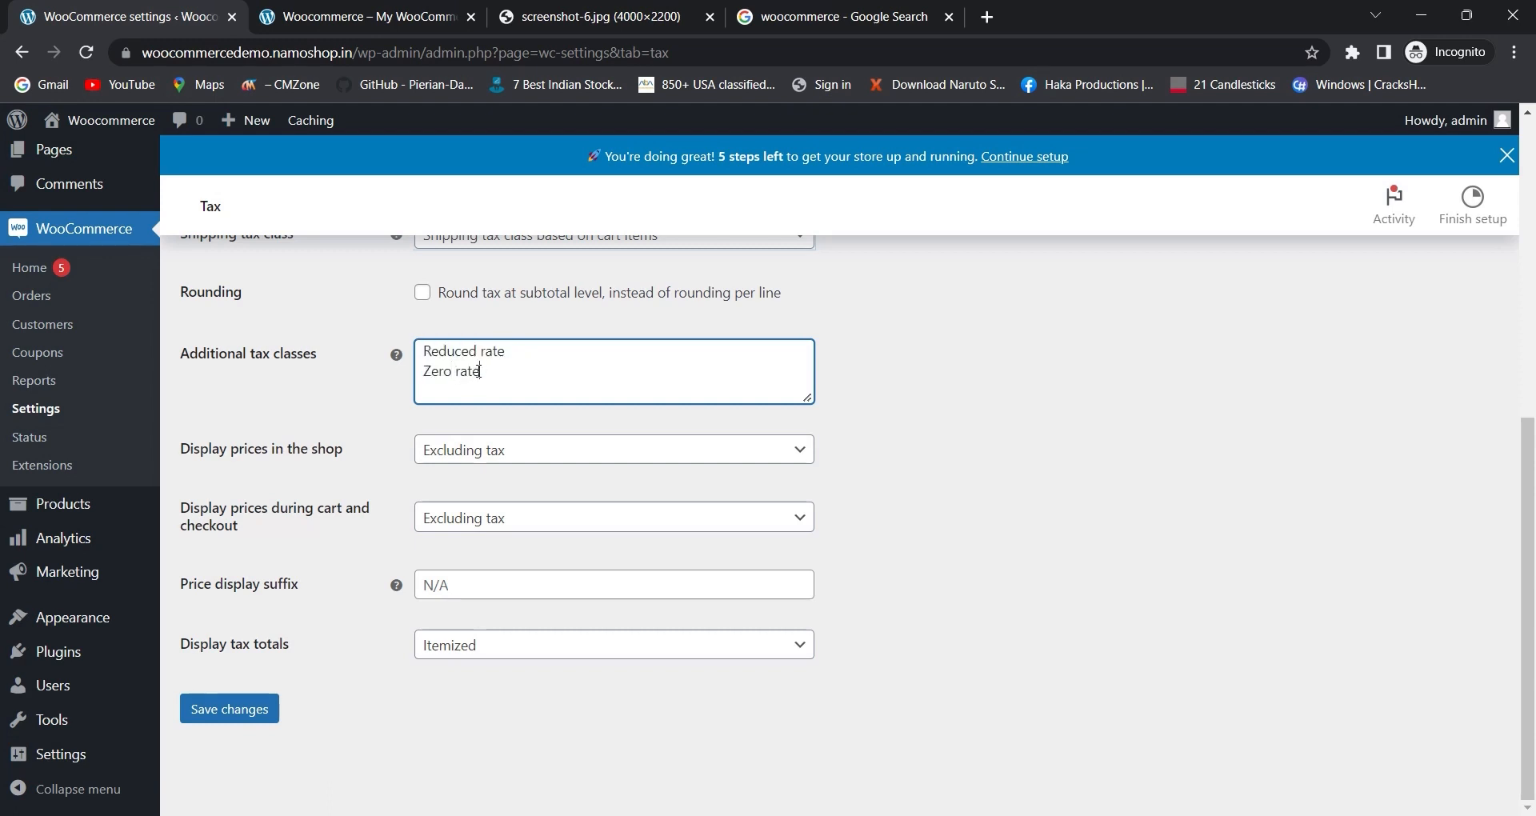
drag(479, 371, 418, 347)
scroll(470, 393, up, 6)
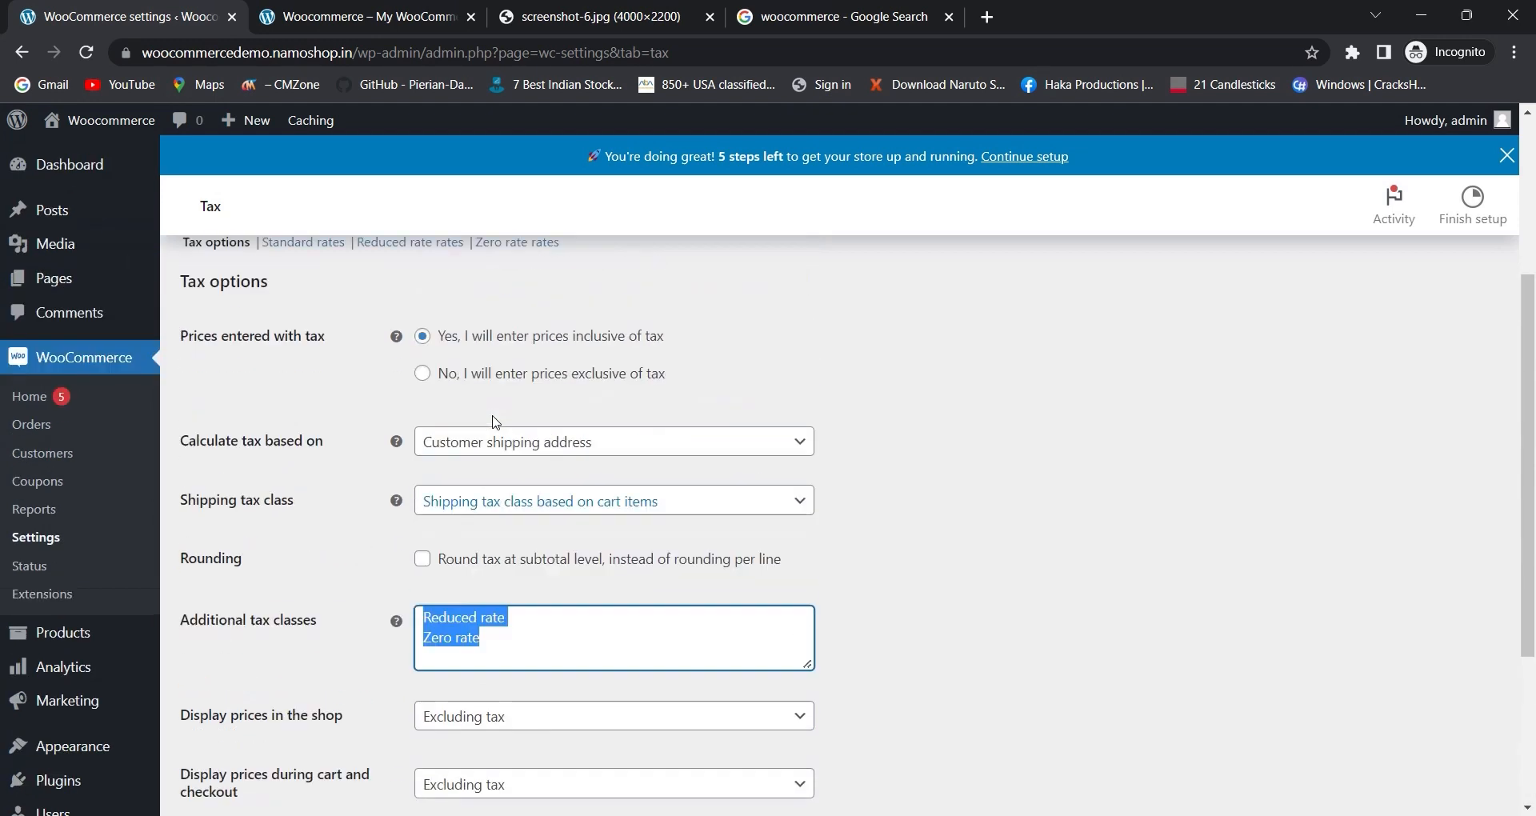
scroll(523, 492, down, 4)
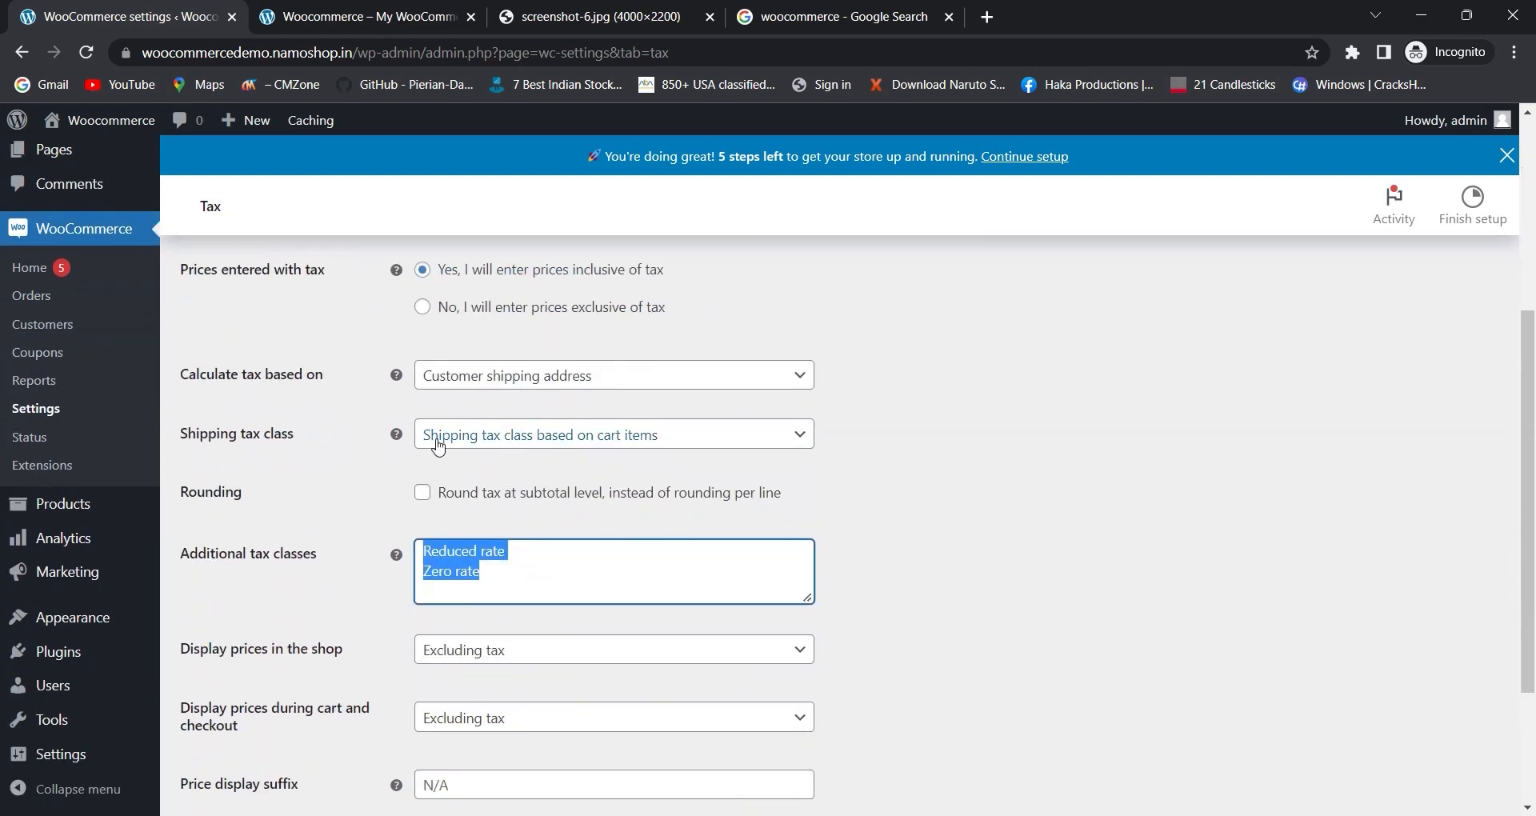
scroll(435, 304, up, 3)
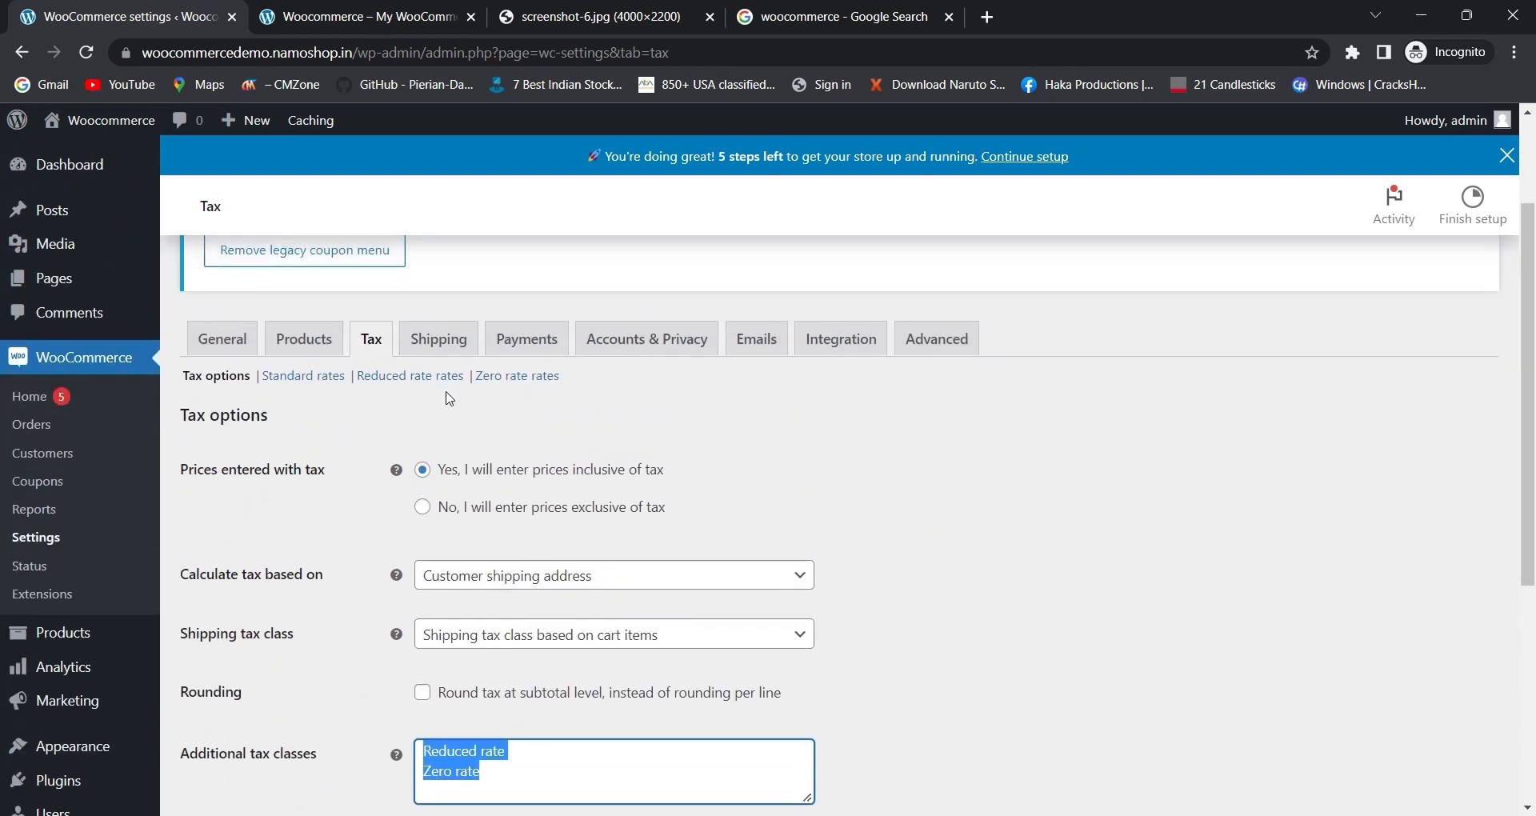
click(512, 398)
scroll(494, 416, down, 4)
scroll(493, 419, down, 1)
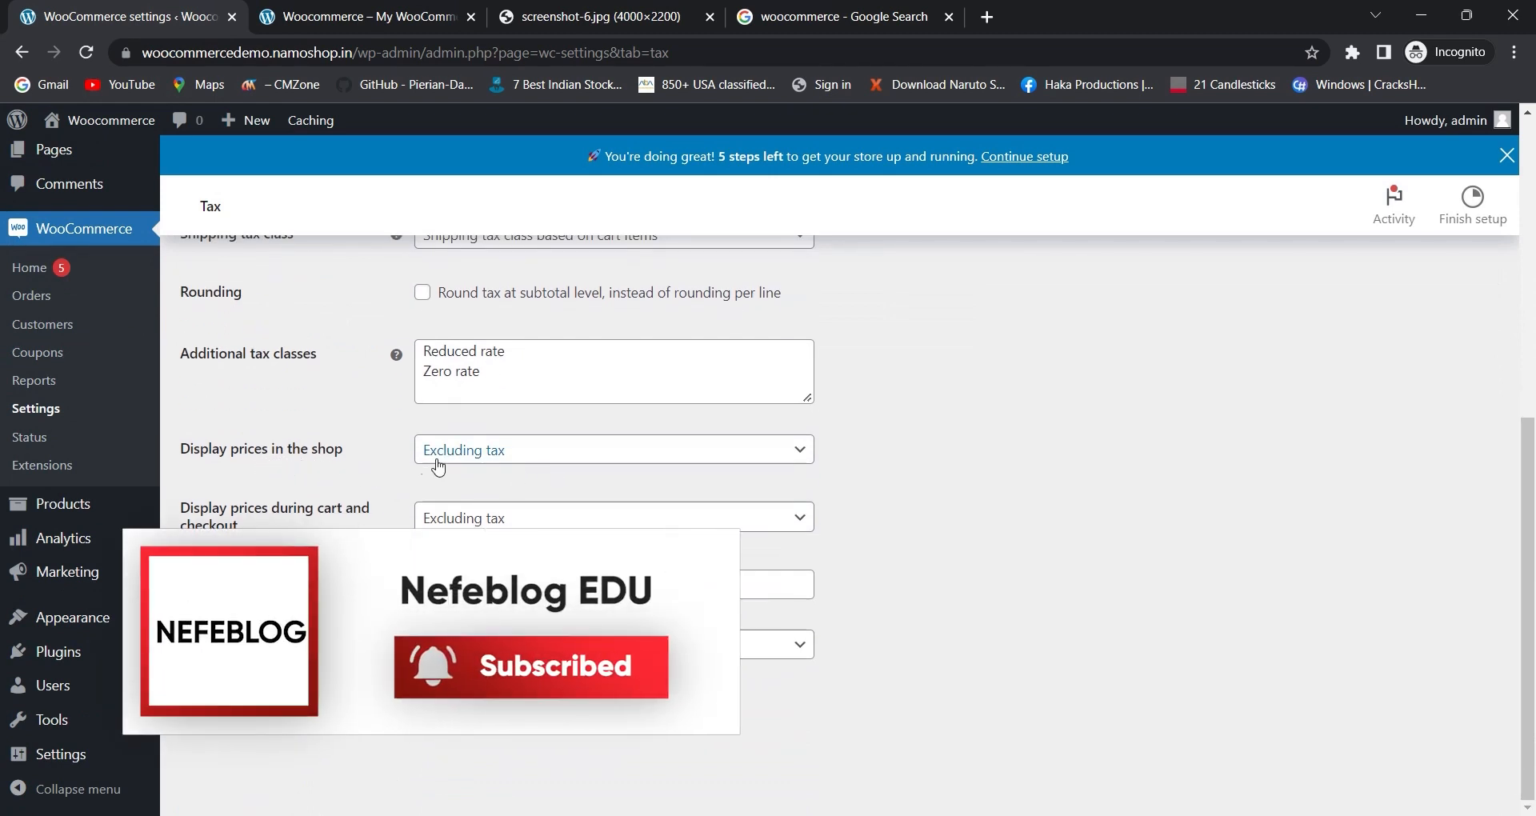
- Review the price display options for the shop and for cart and checkout
double_click(480, 458)
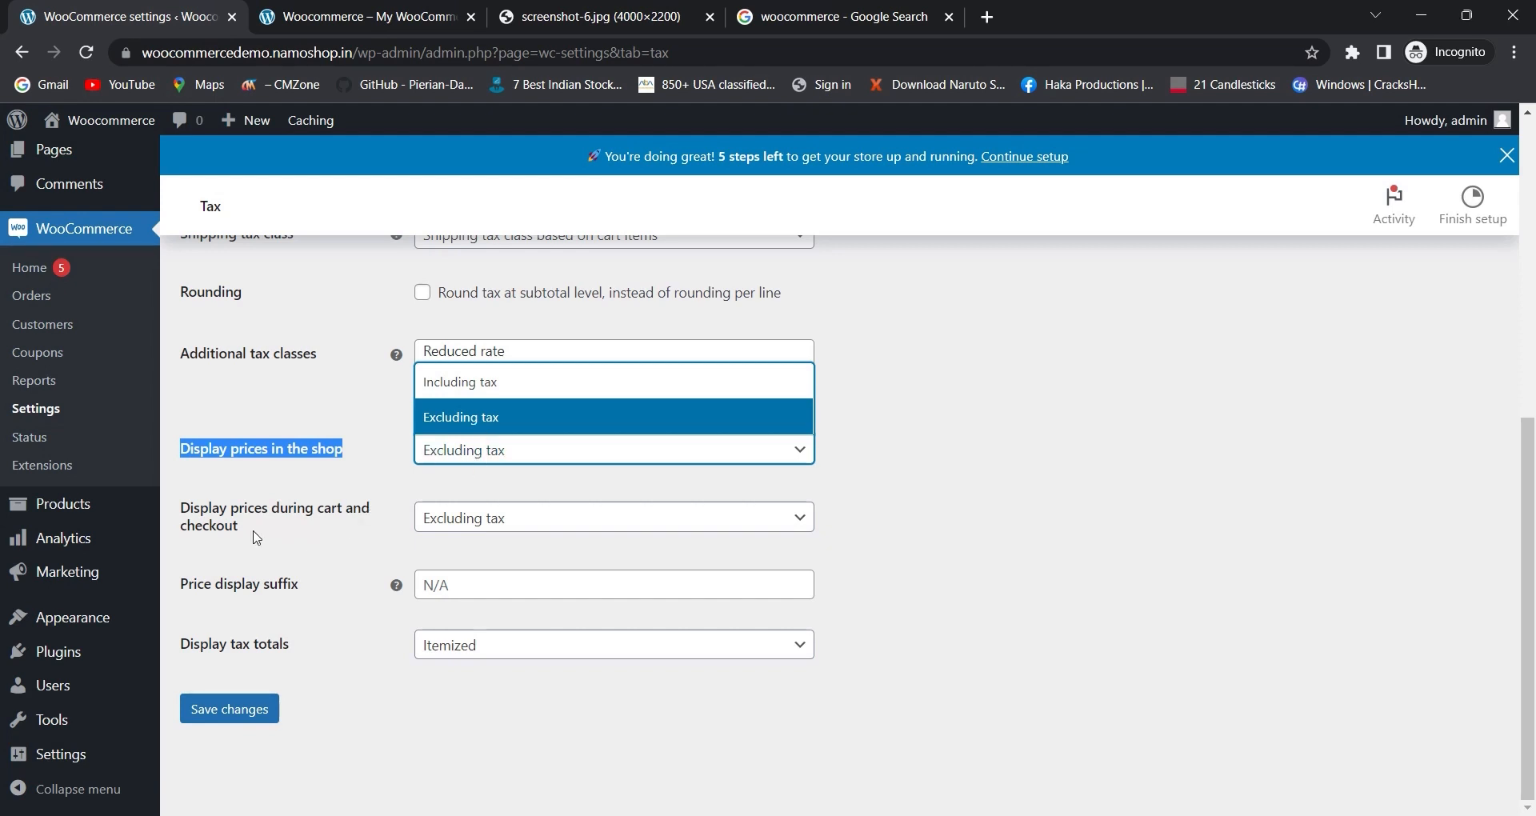
click(230, 521)
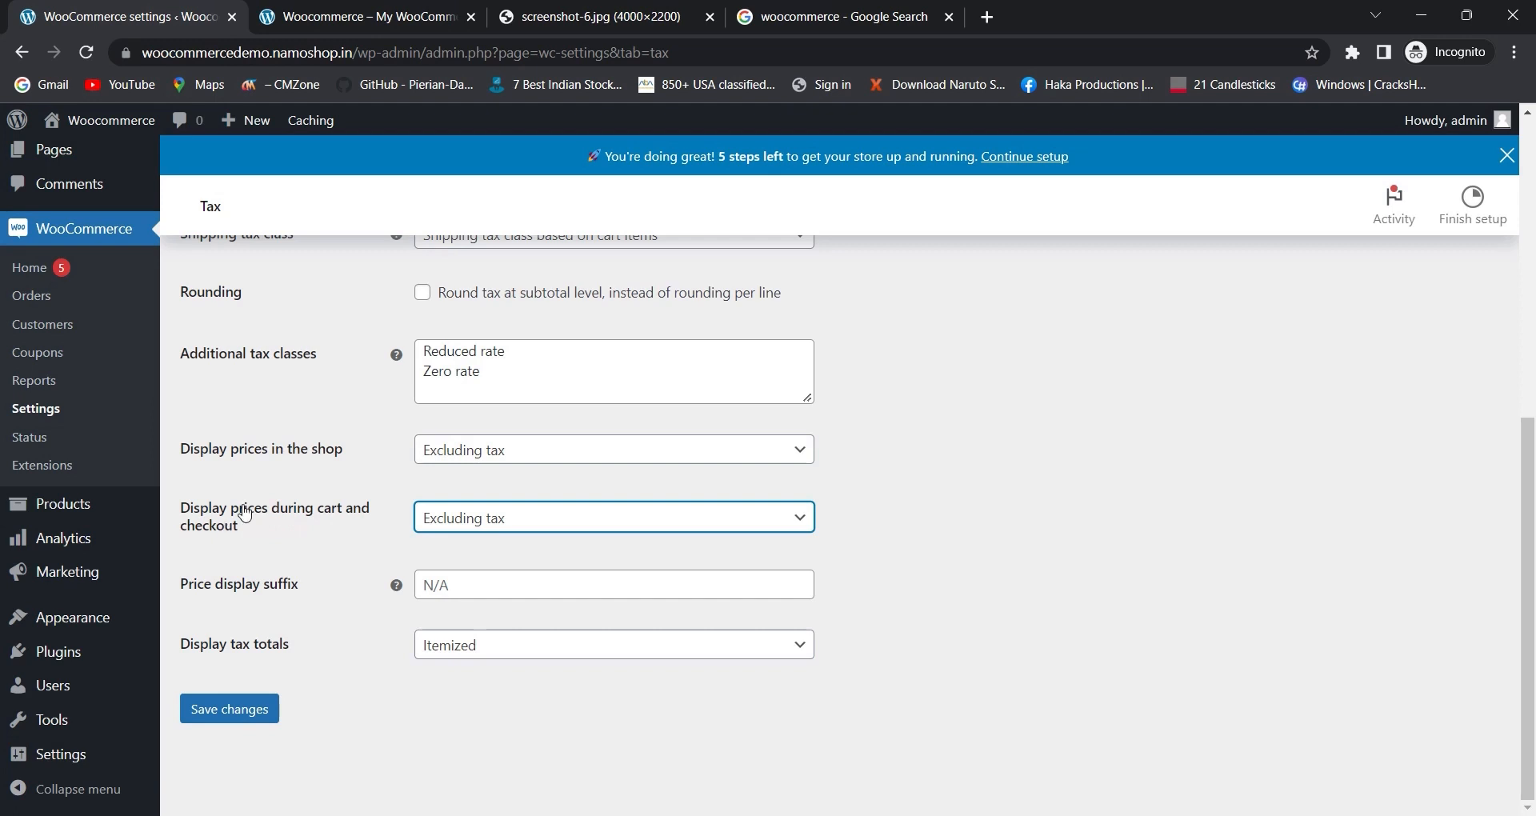
click(481, 520)
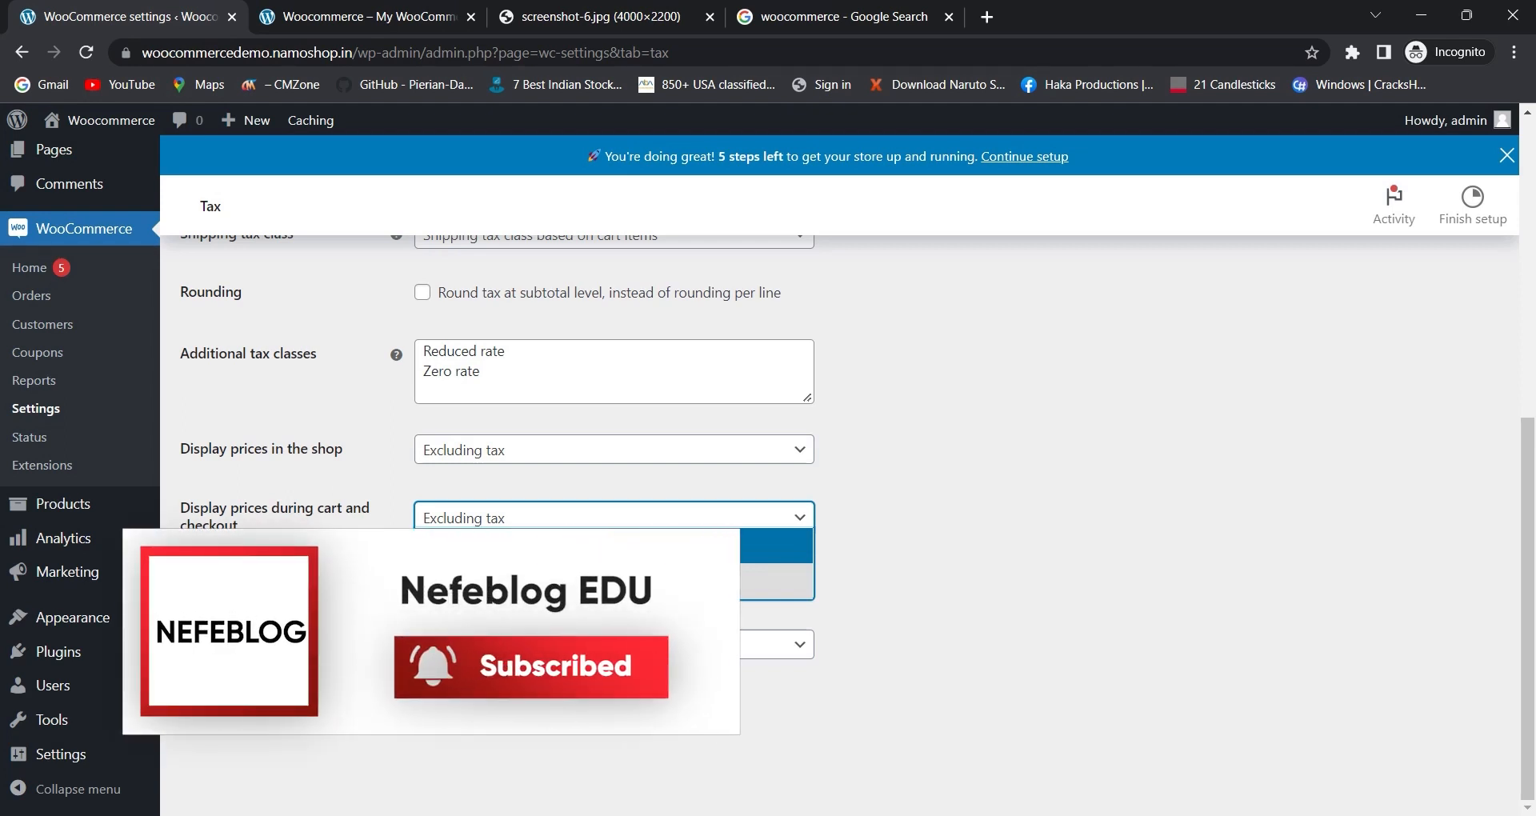
click(352, 556)
click(317, 576)
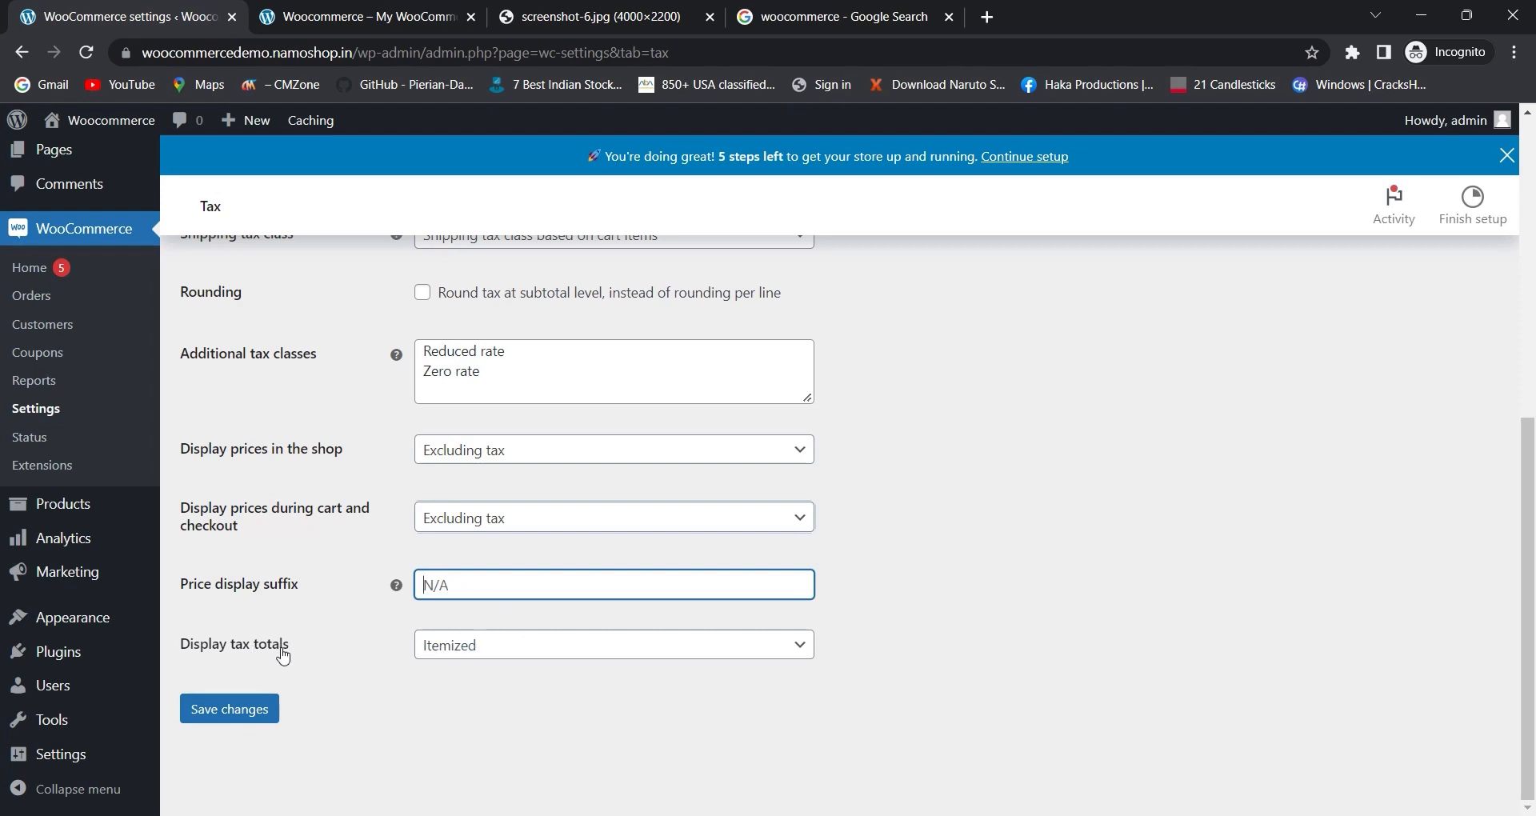
- Review the display tax totals options, keeping Itemized selected
click(479, 657)
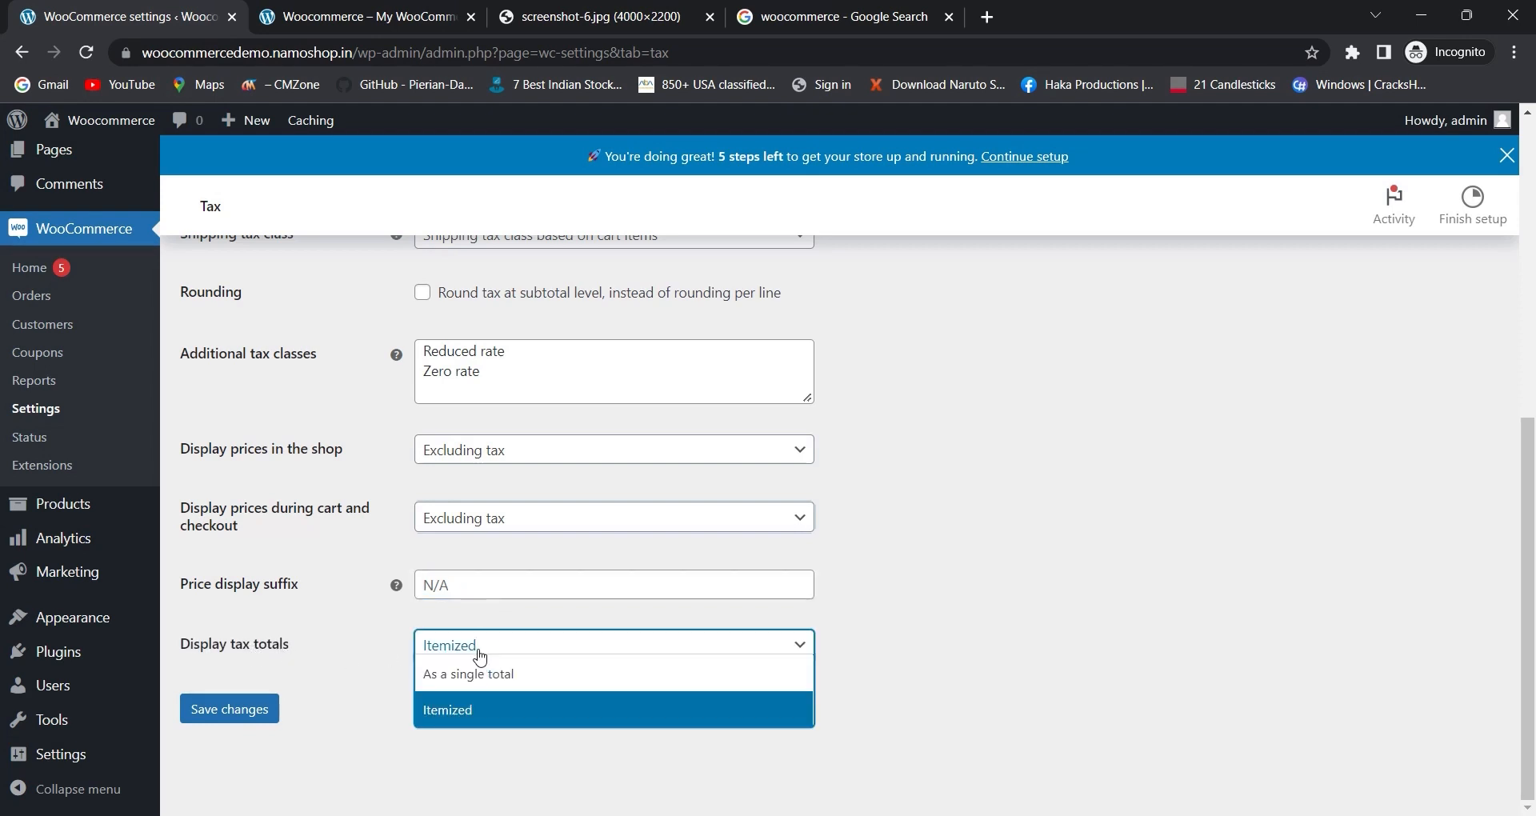
click(376, 681)
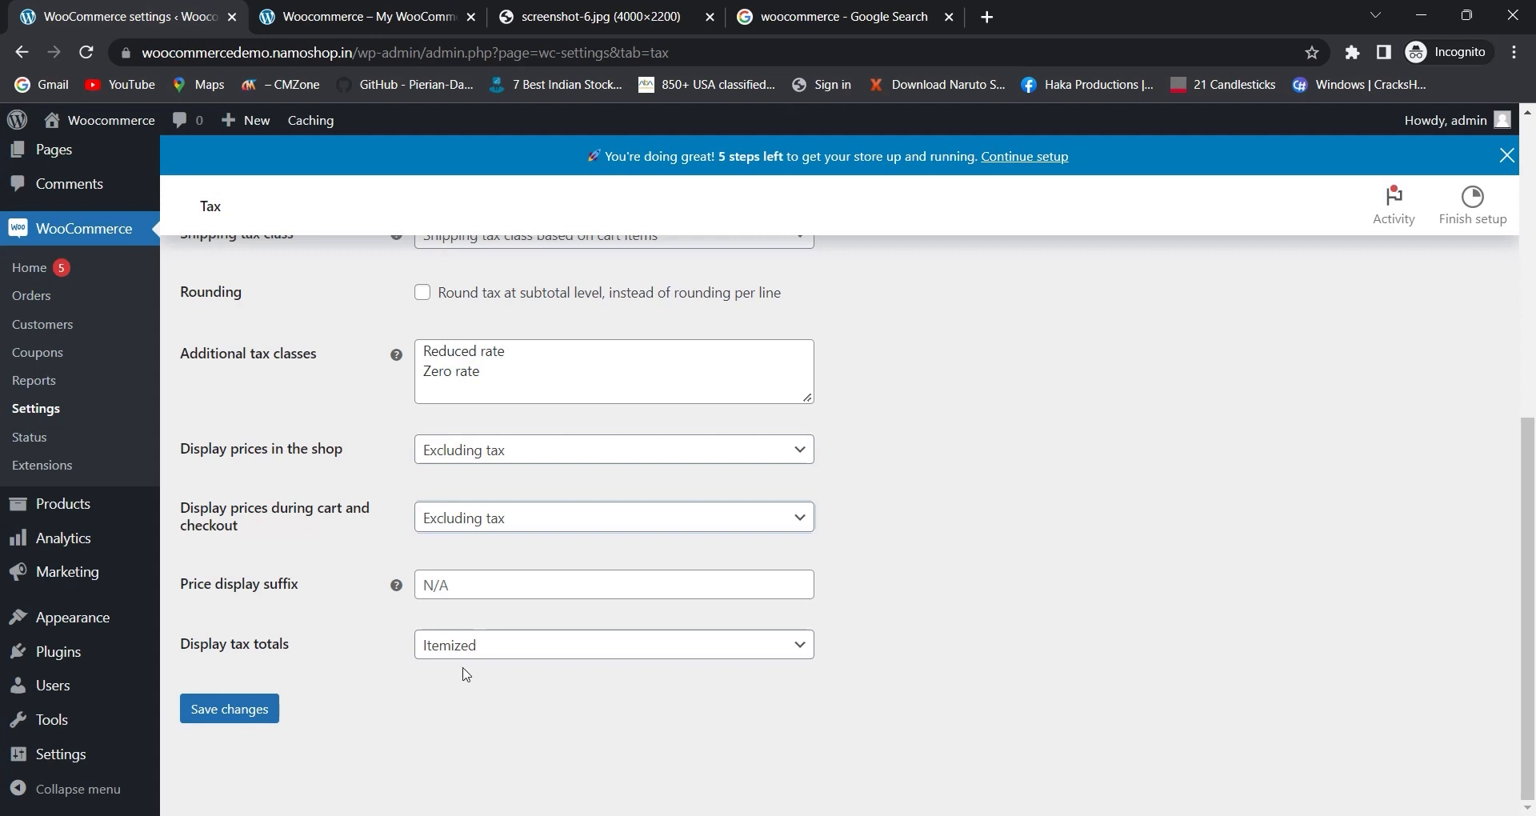
click(508, 651)
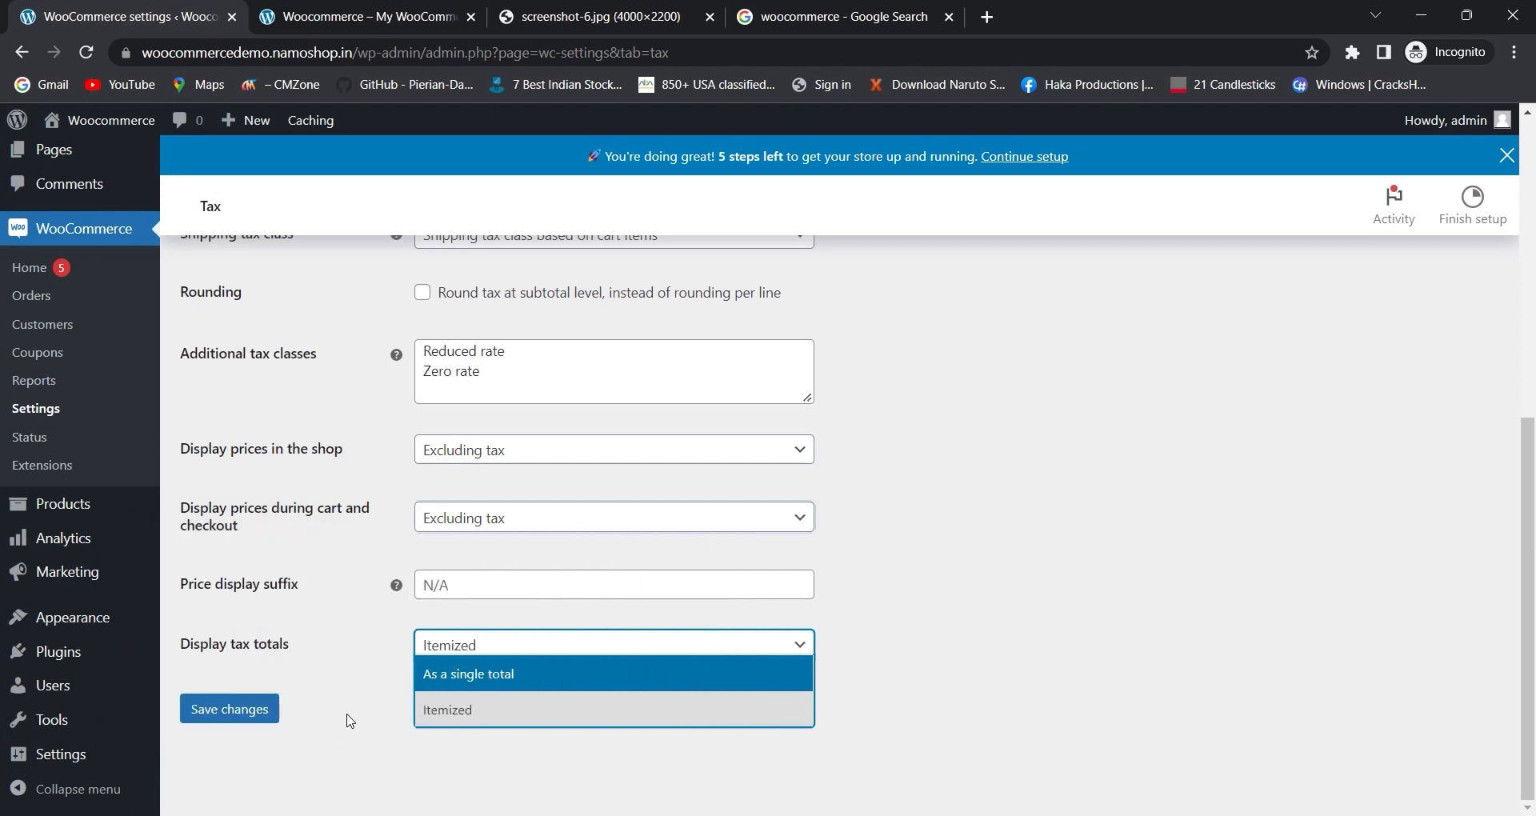
click(430, 714)
scroll(373, 695, up, 4)
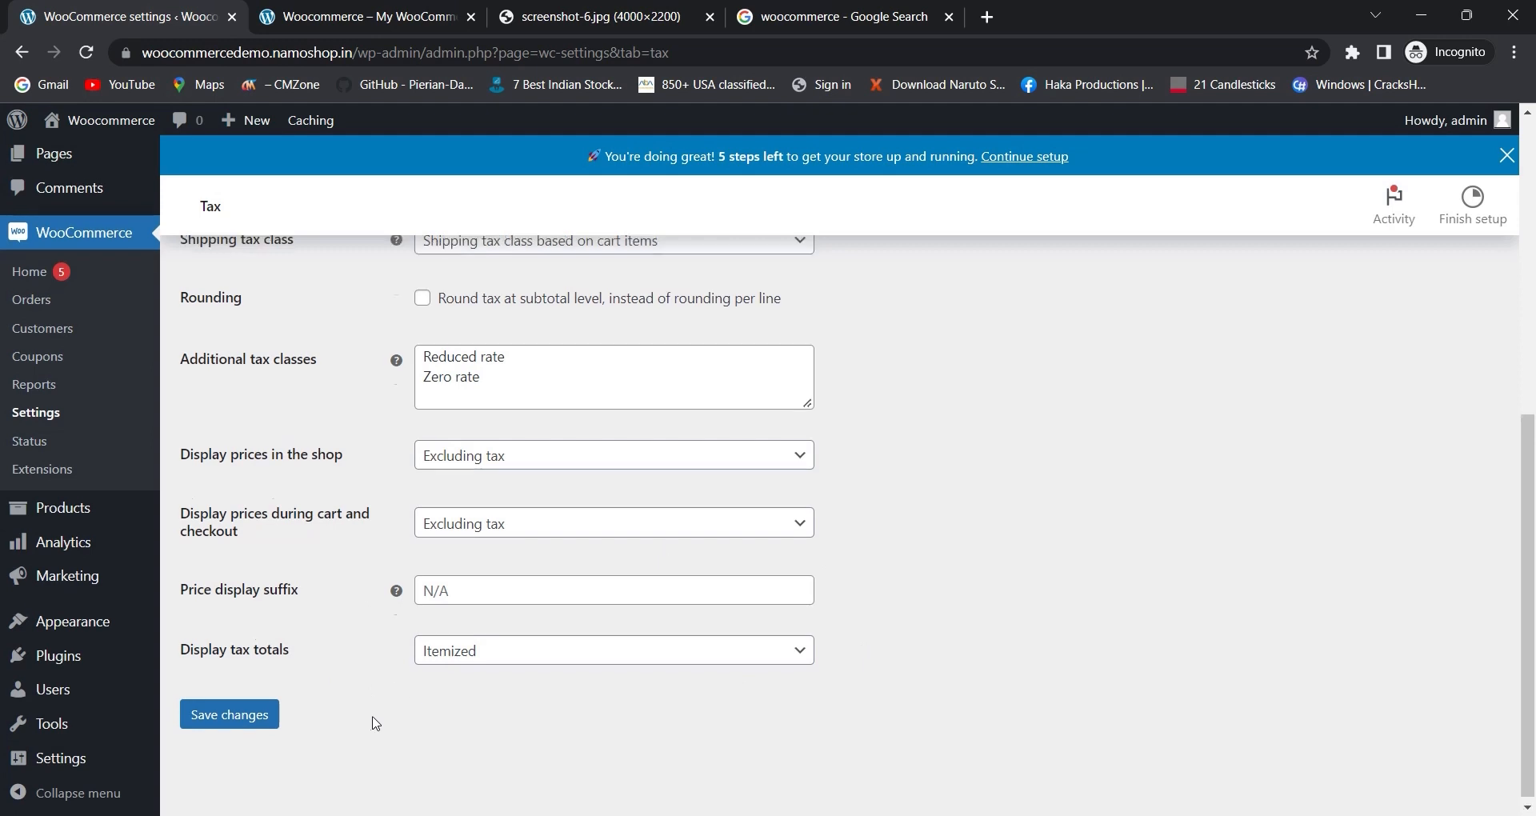
scroll(373, 696, up, 1)
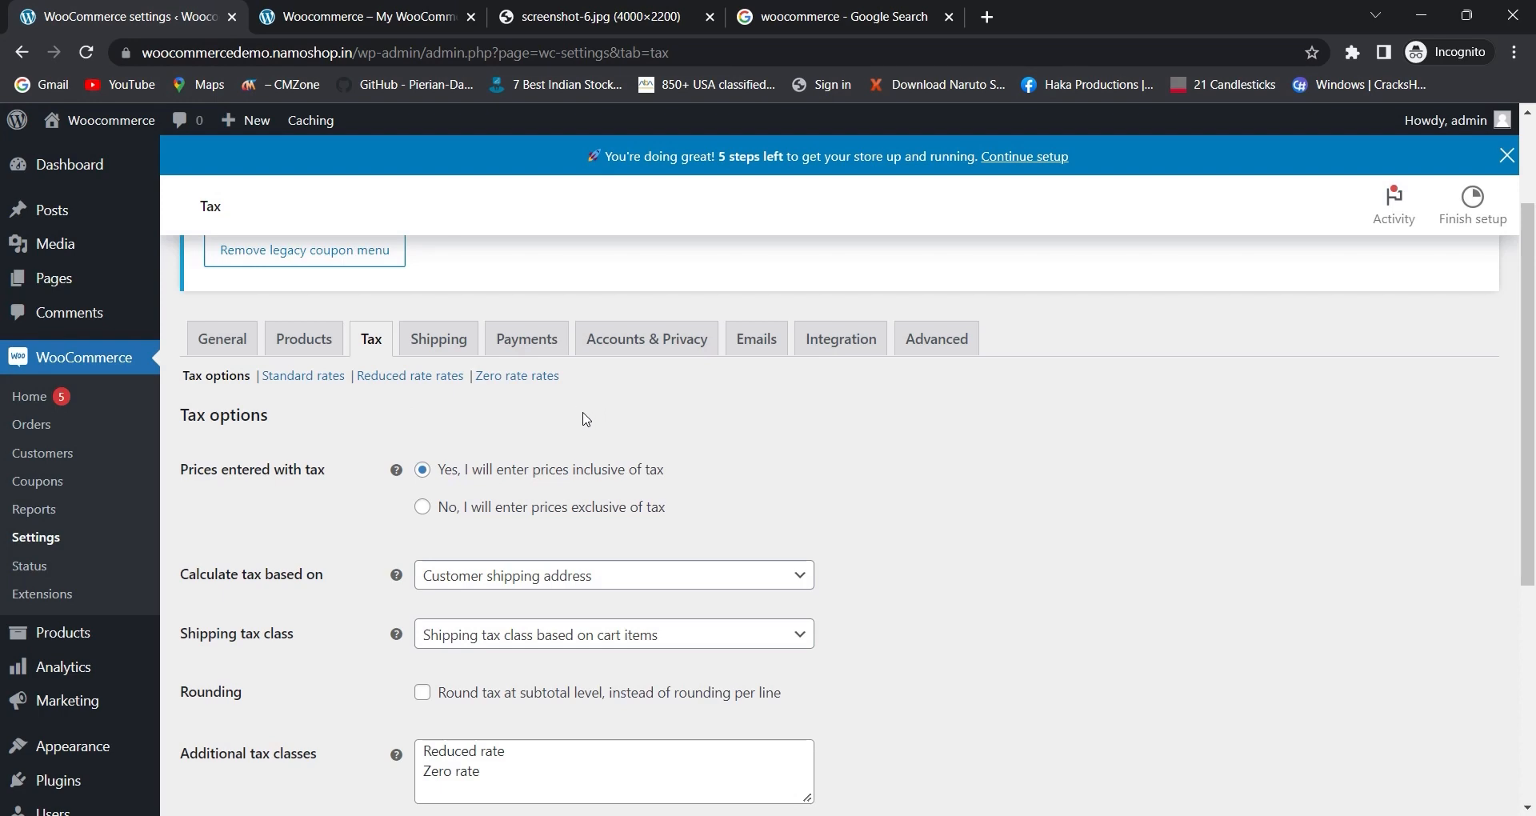
scroll(595, 432, down, 4)
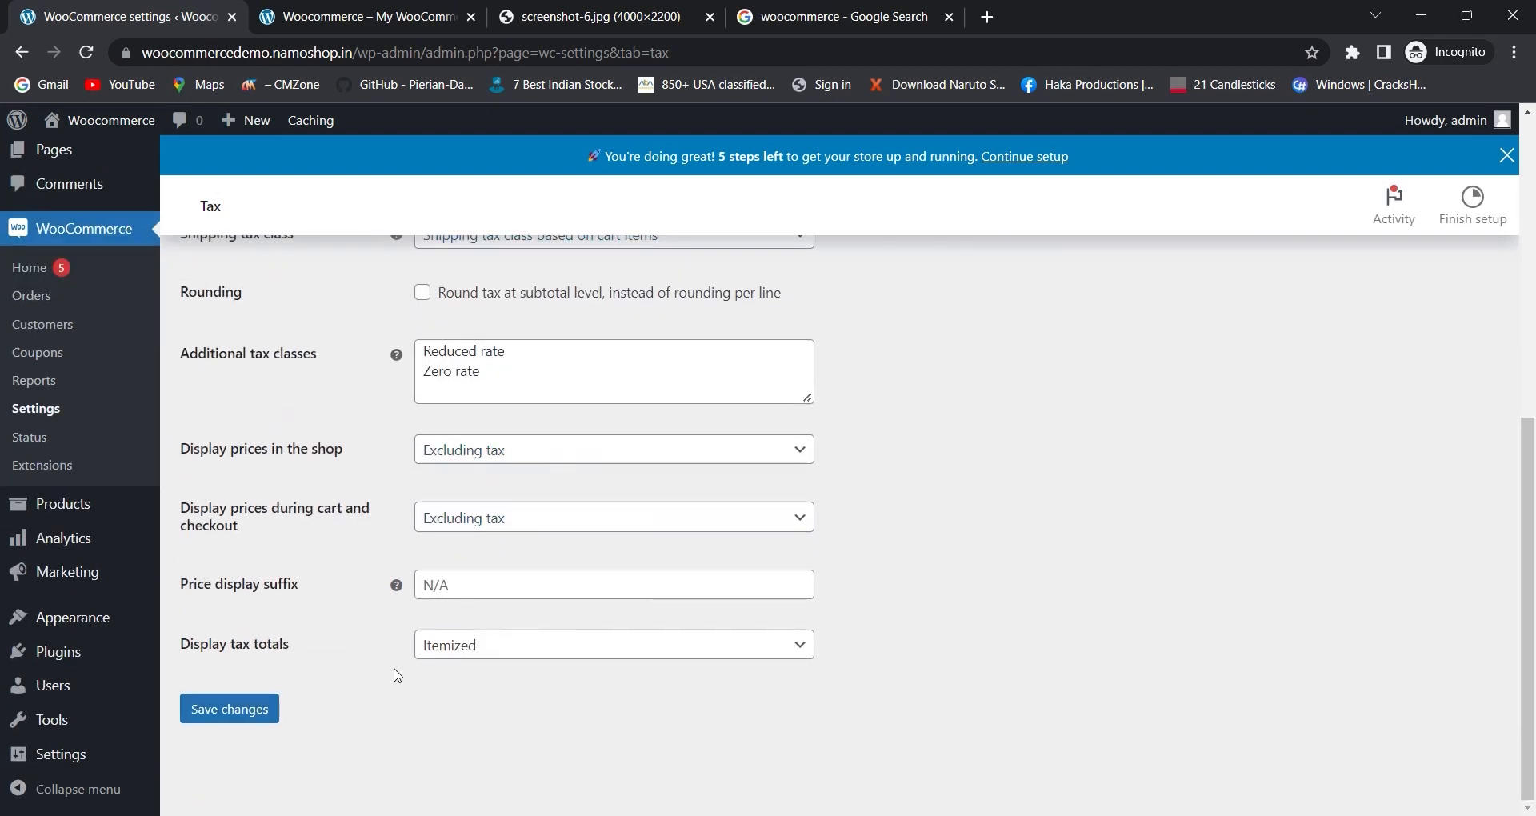
scroll(397, 676, up, 4)
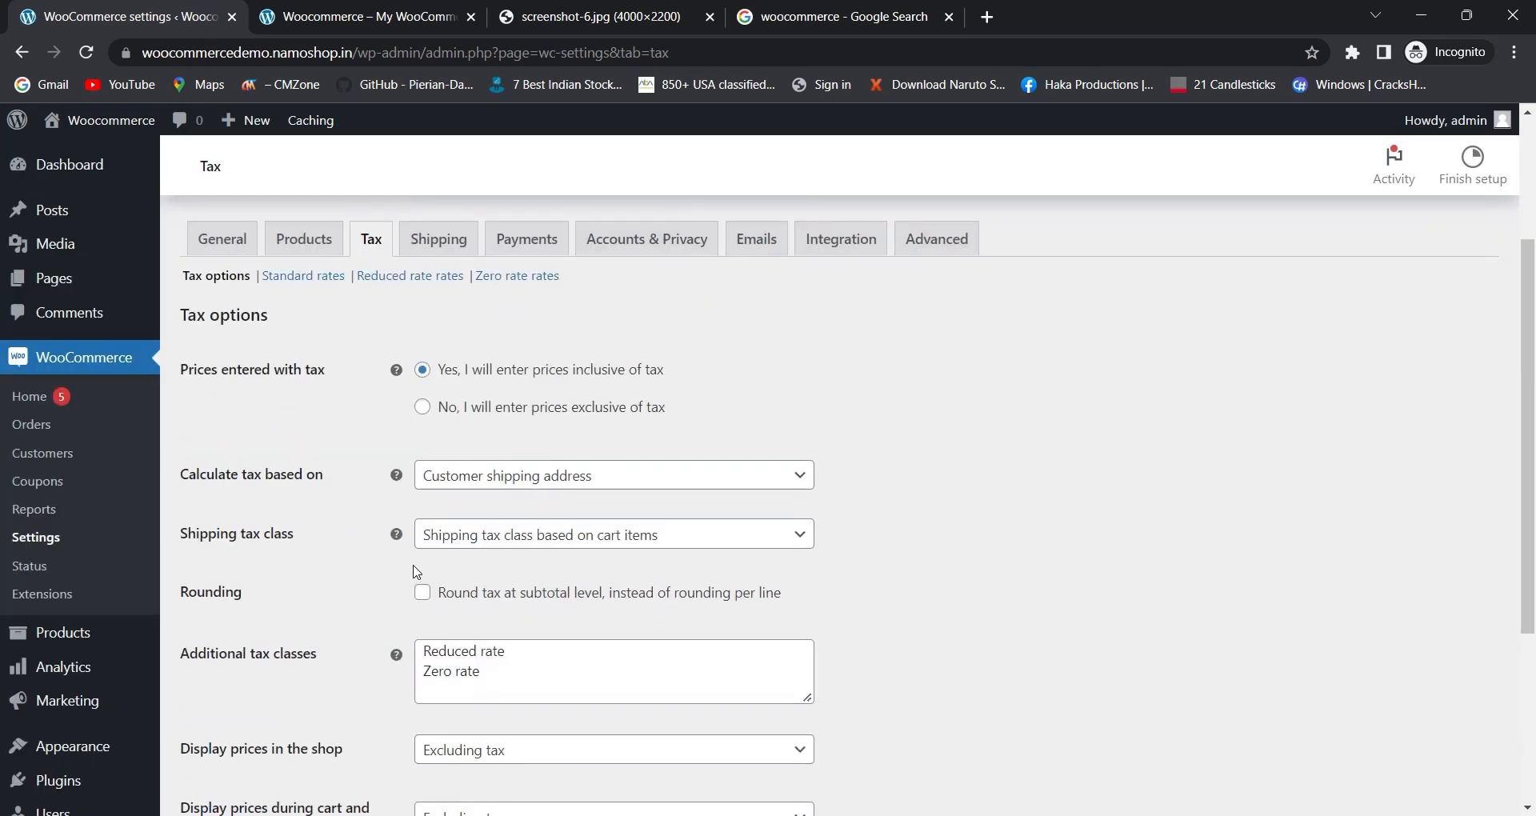
scroll(418, 572, down, 3)
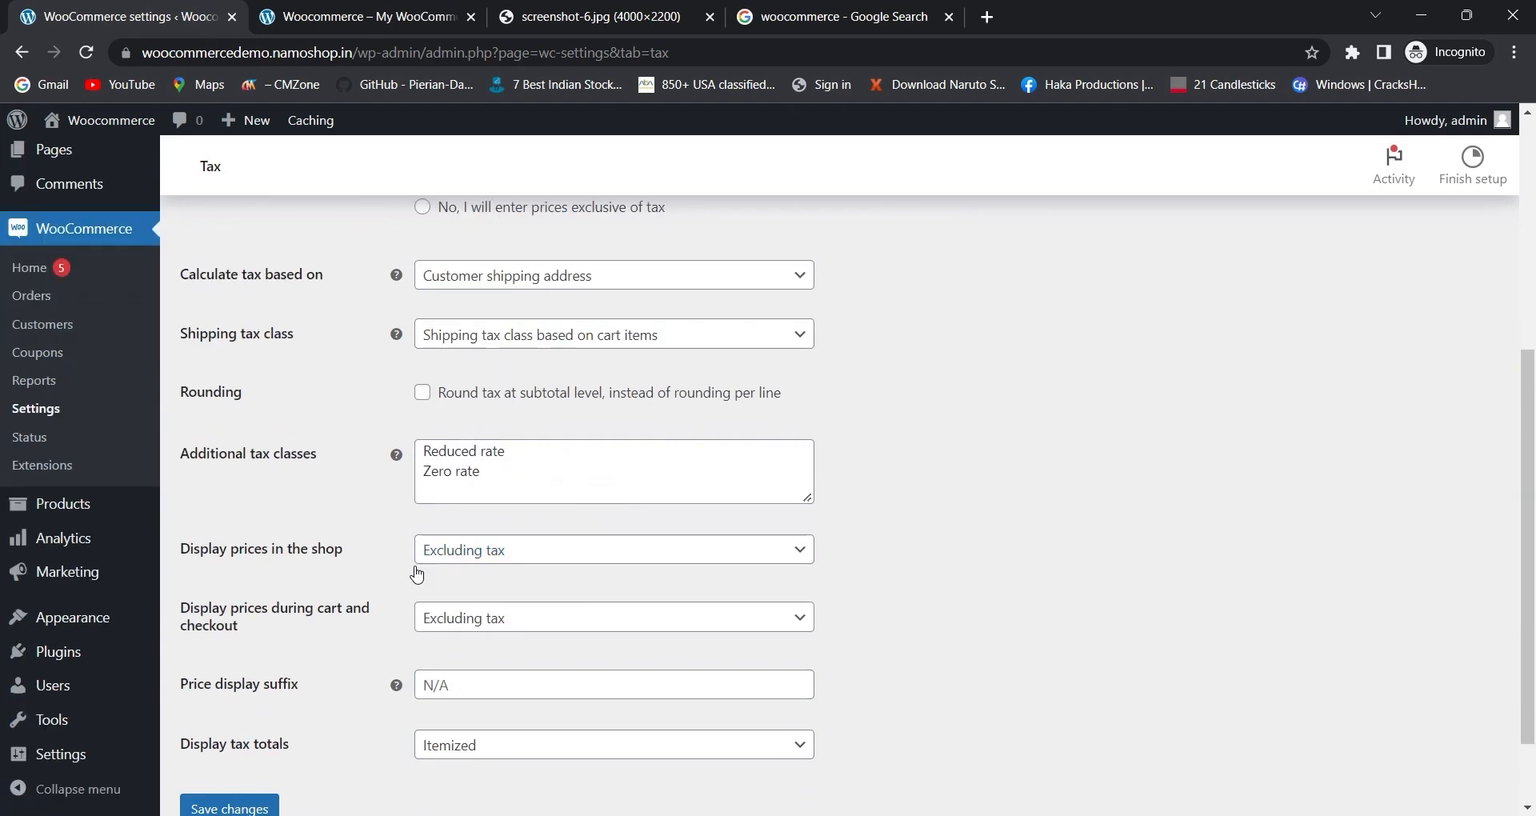